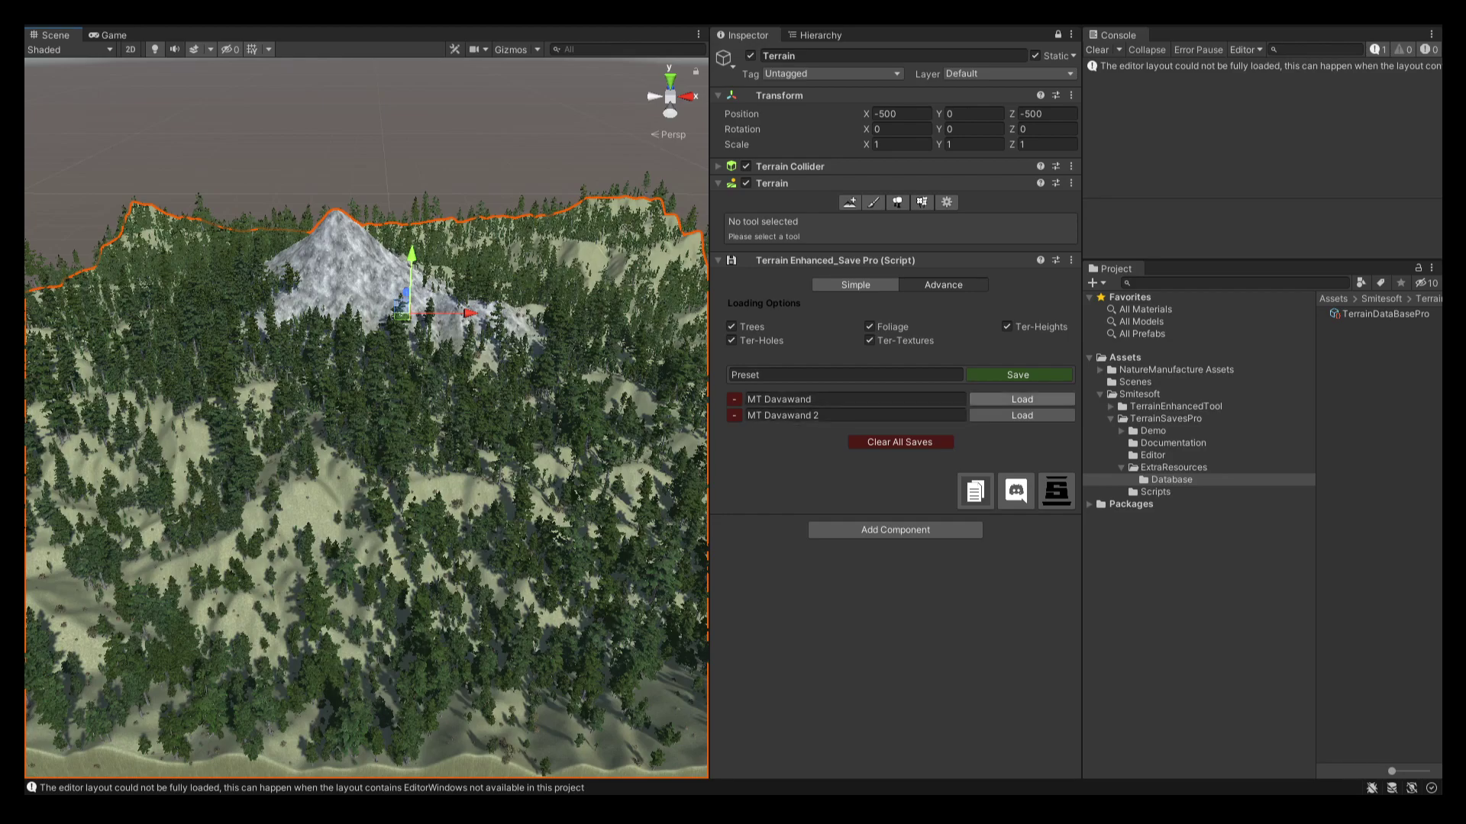
Step: Alternate the terrain between the MT Davawand and MT Davawand 2 saves, and view the save script's Advance and Simple modes
click(1021, 415)
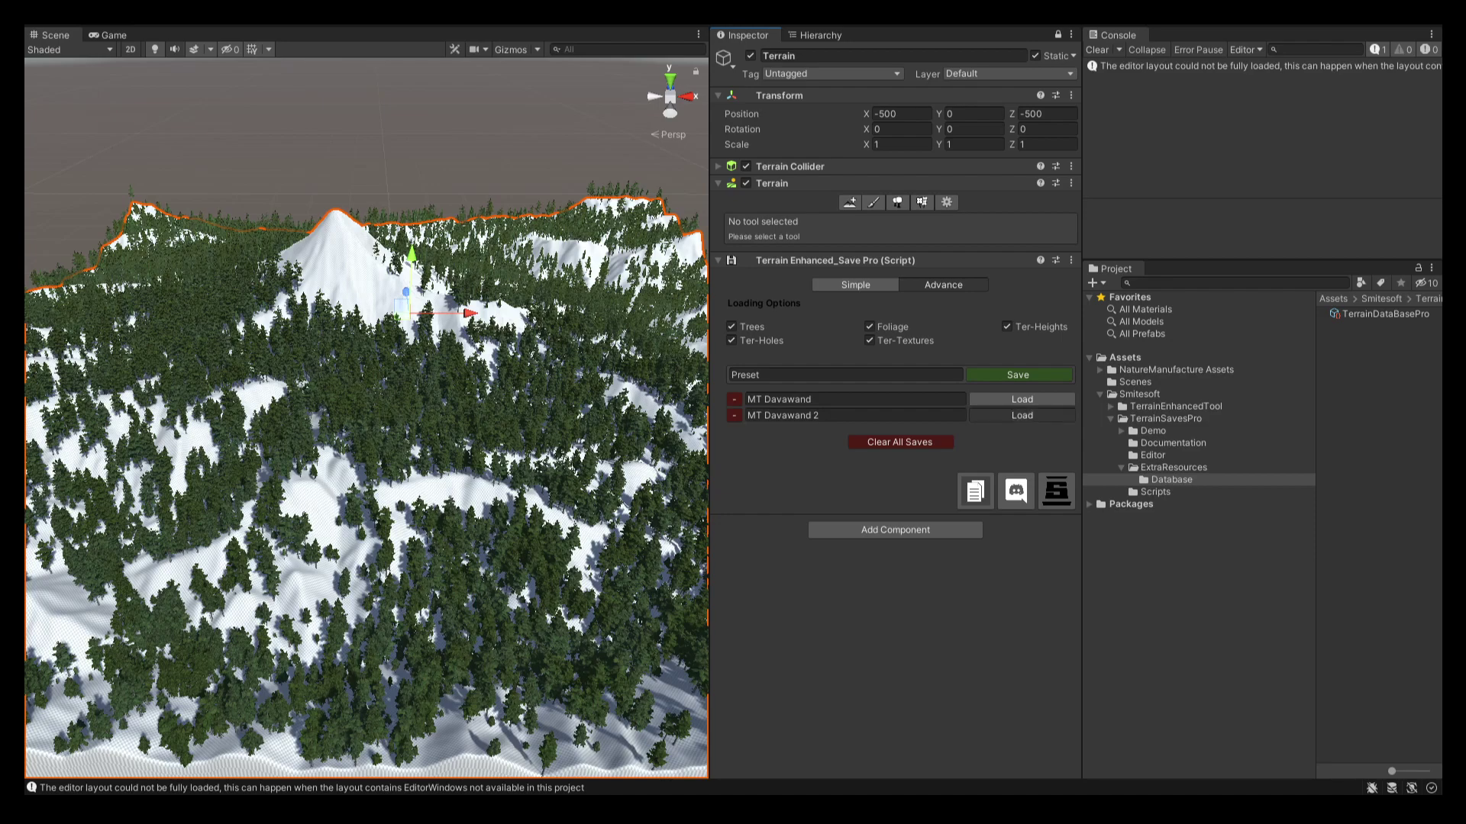
click(1021, 415)
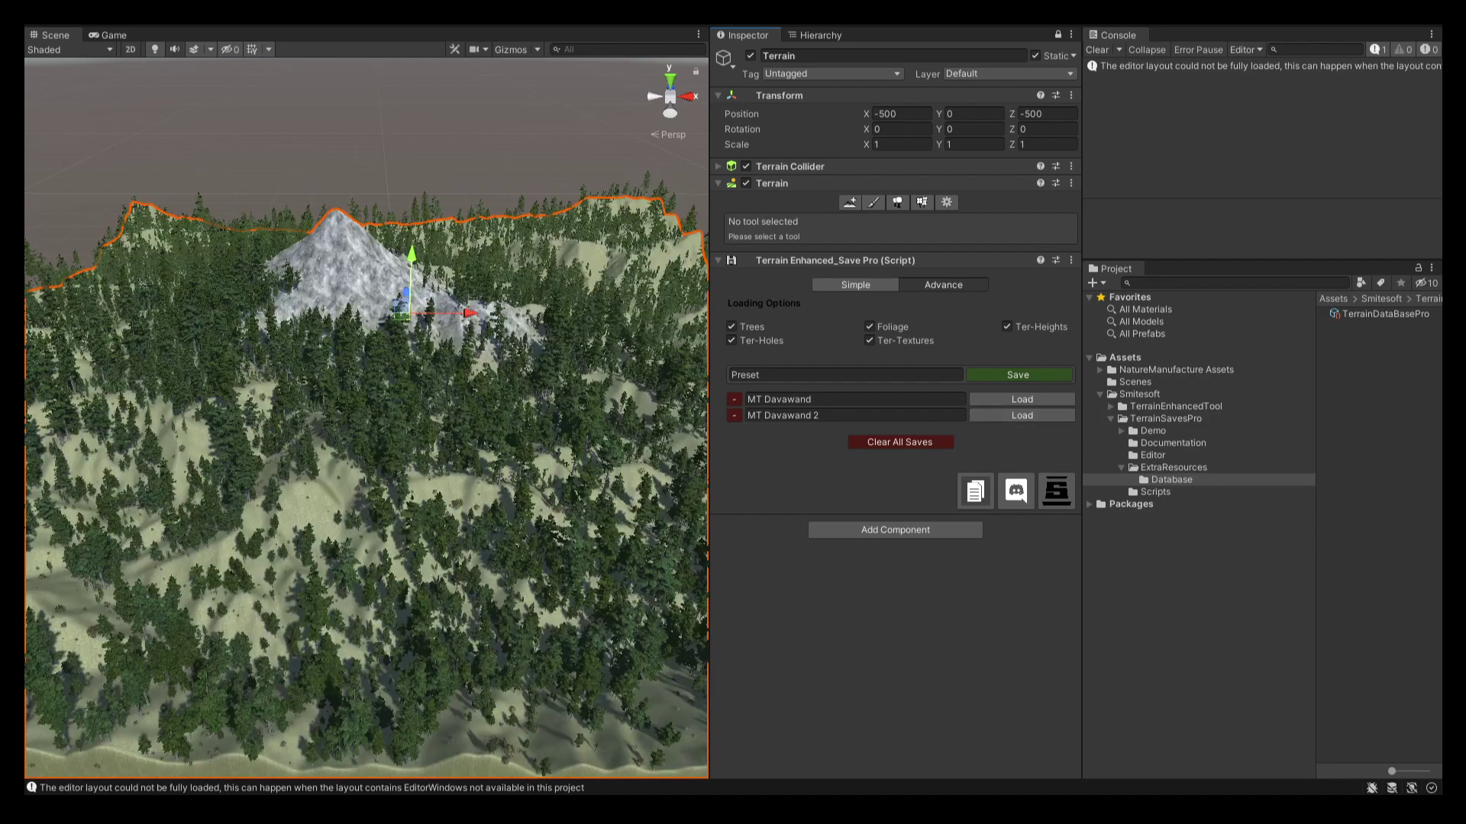
right_drag(522, 613, 533, 562)
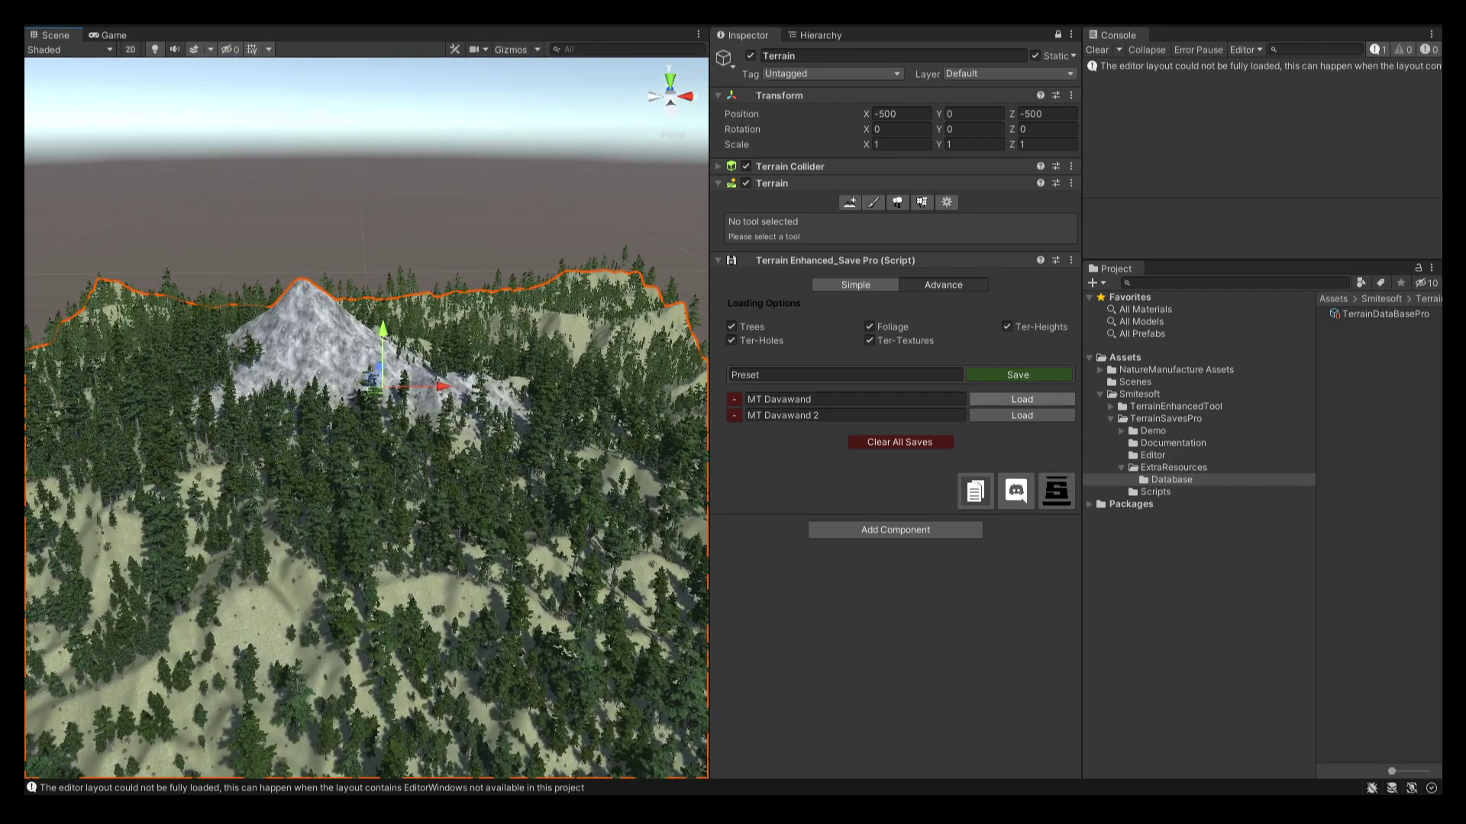
click(1021, 399)
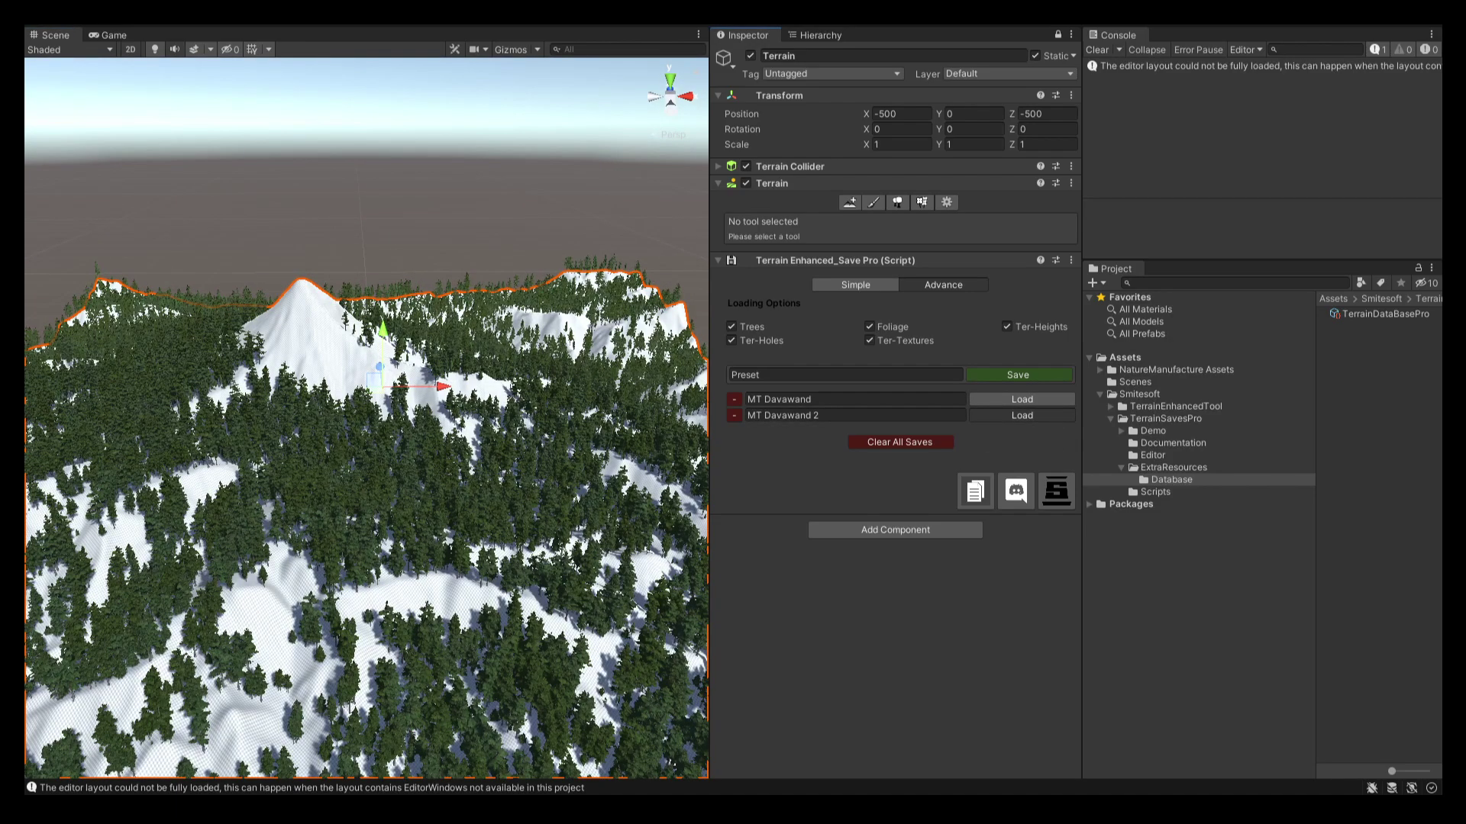
click(1021, 415)
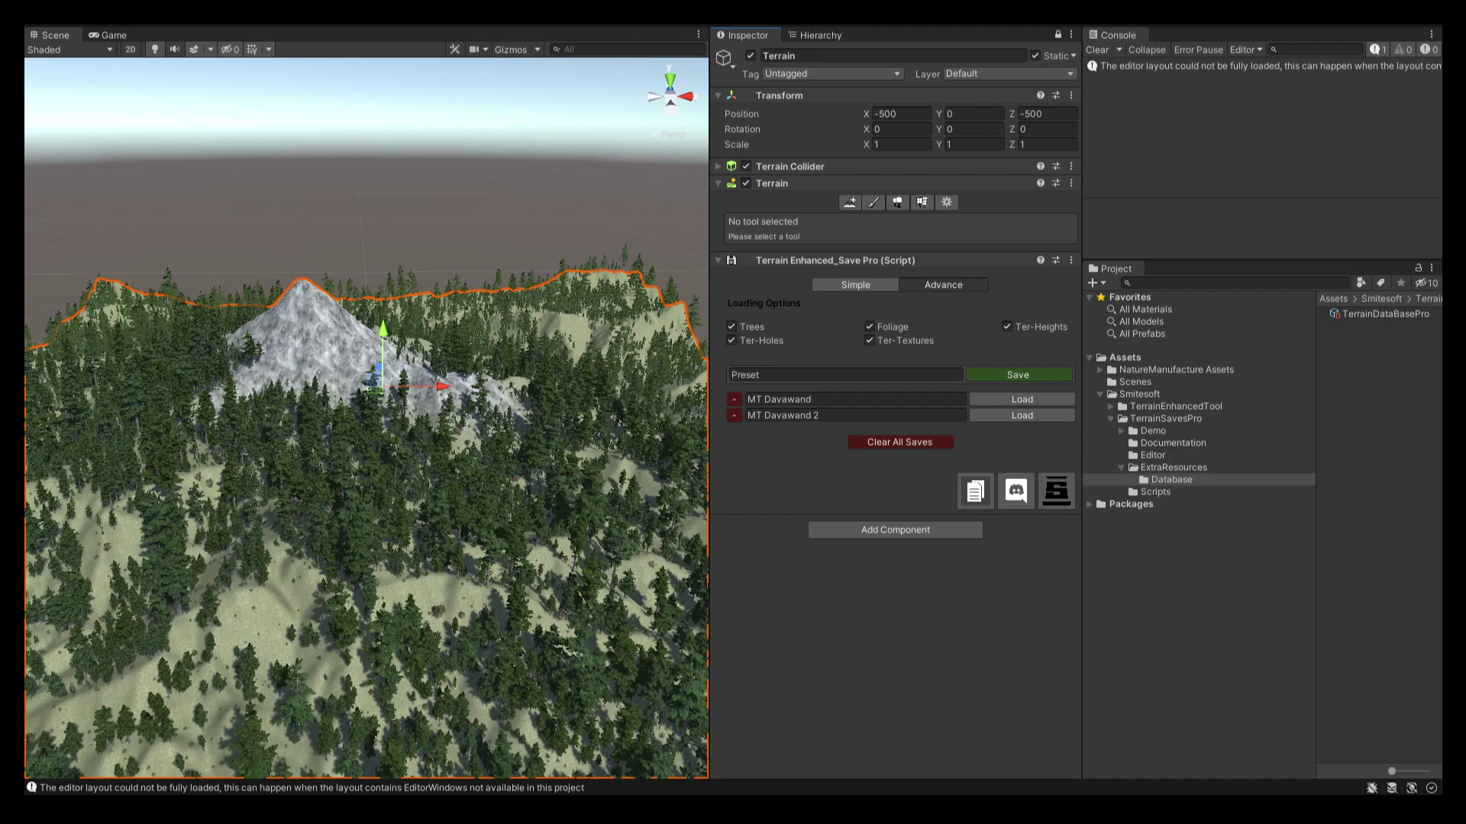
click(855, 285)
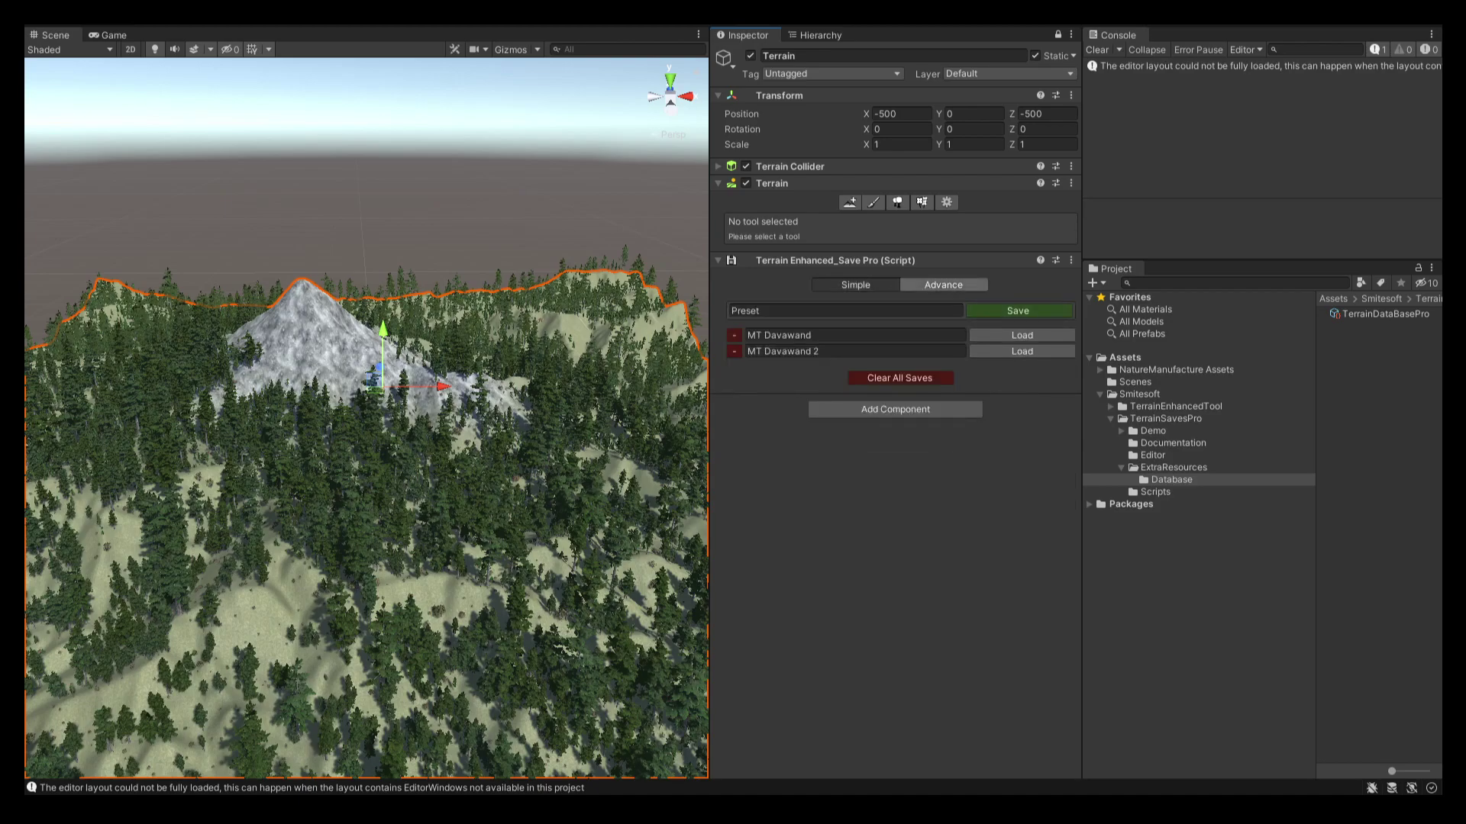
click(855, 285)
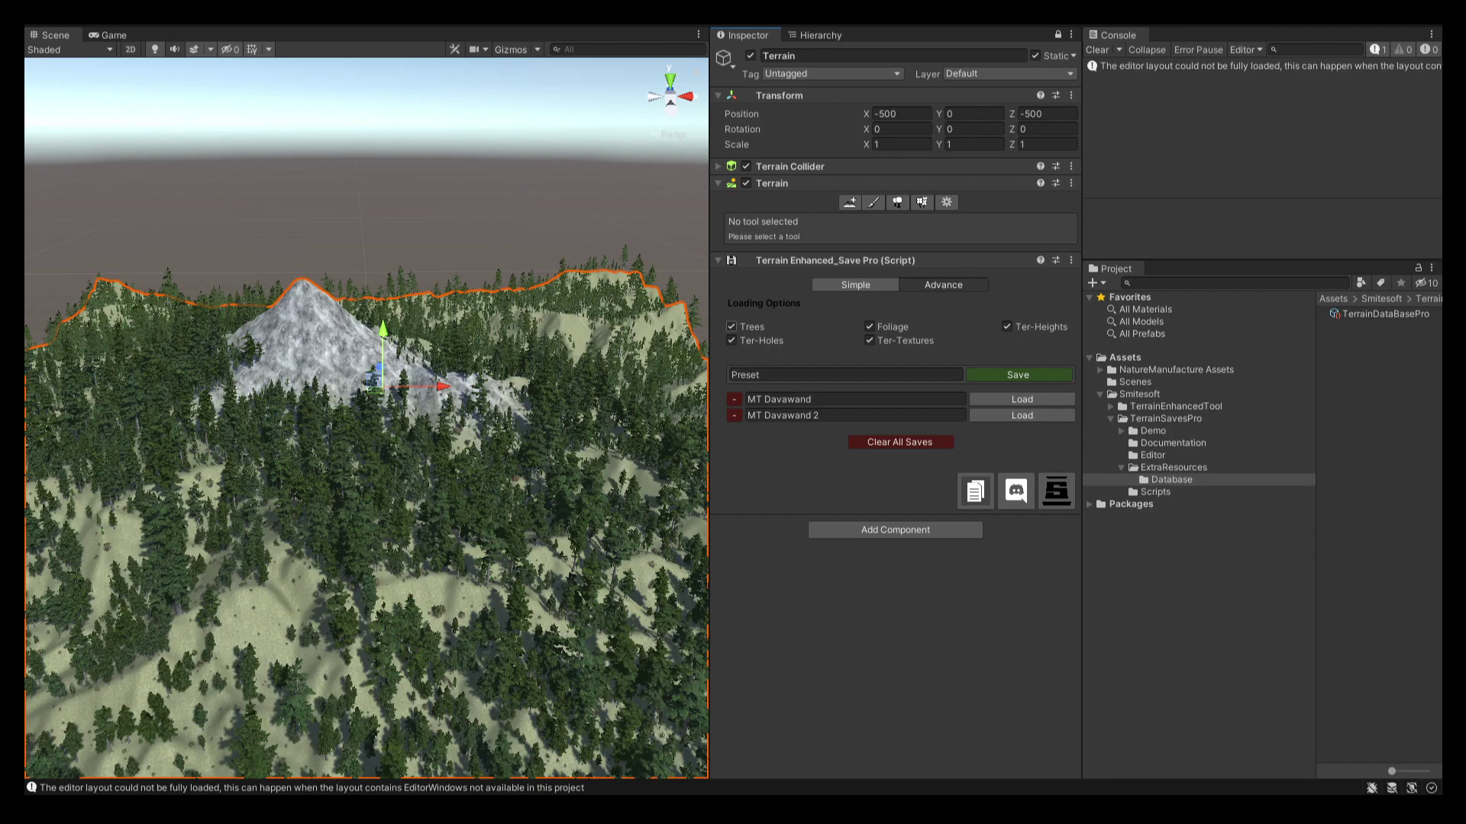
Step: Exclude Trees from the loading options and load the MT Davawand 2 save onto the terrain
click(731, 326)
click(1022, 415)
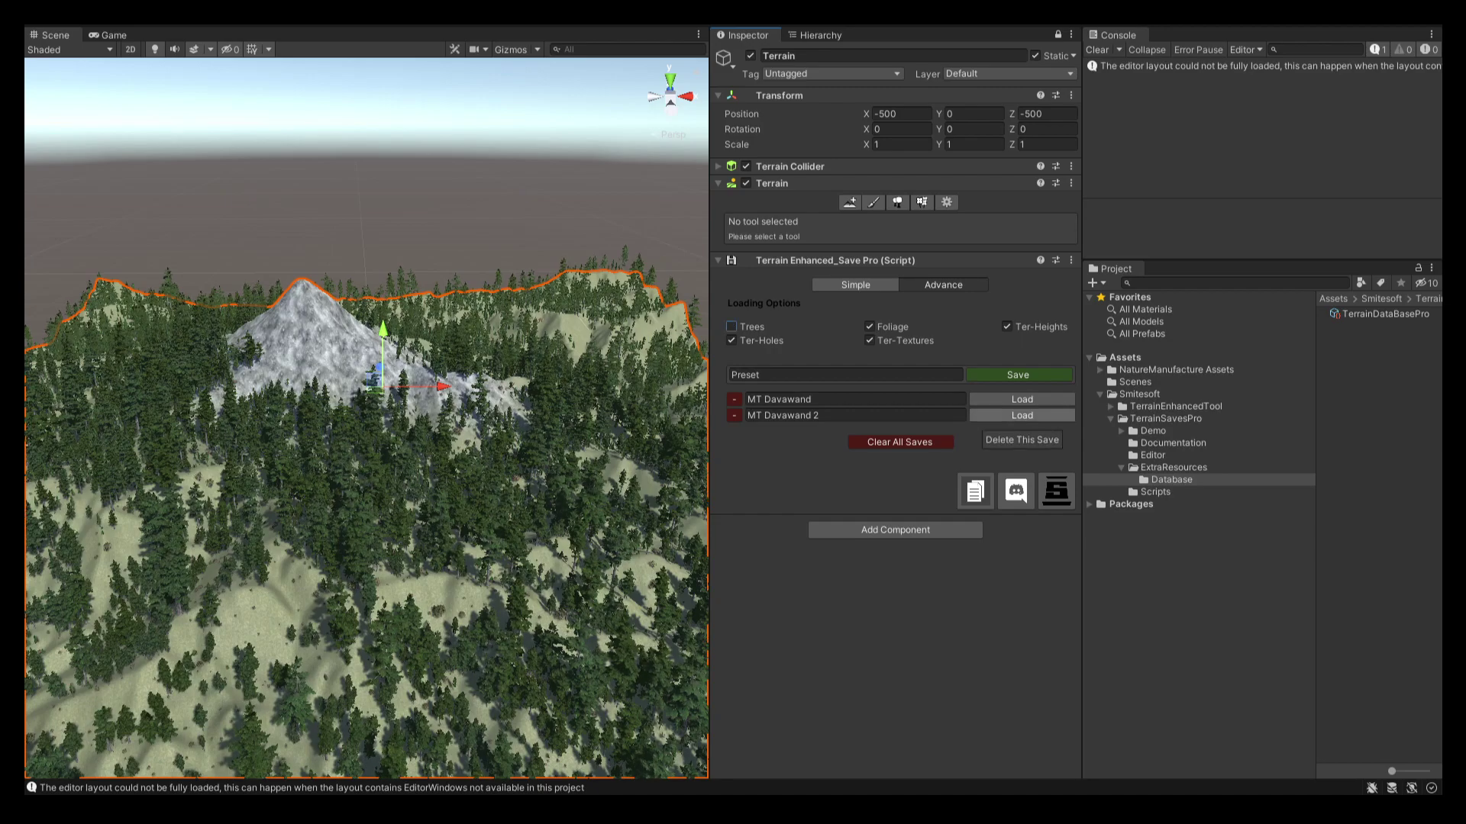
click(1022, 415)
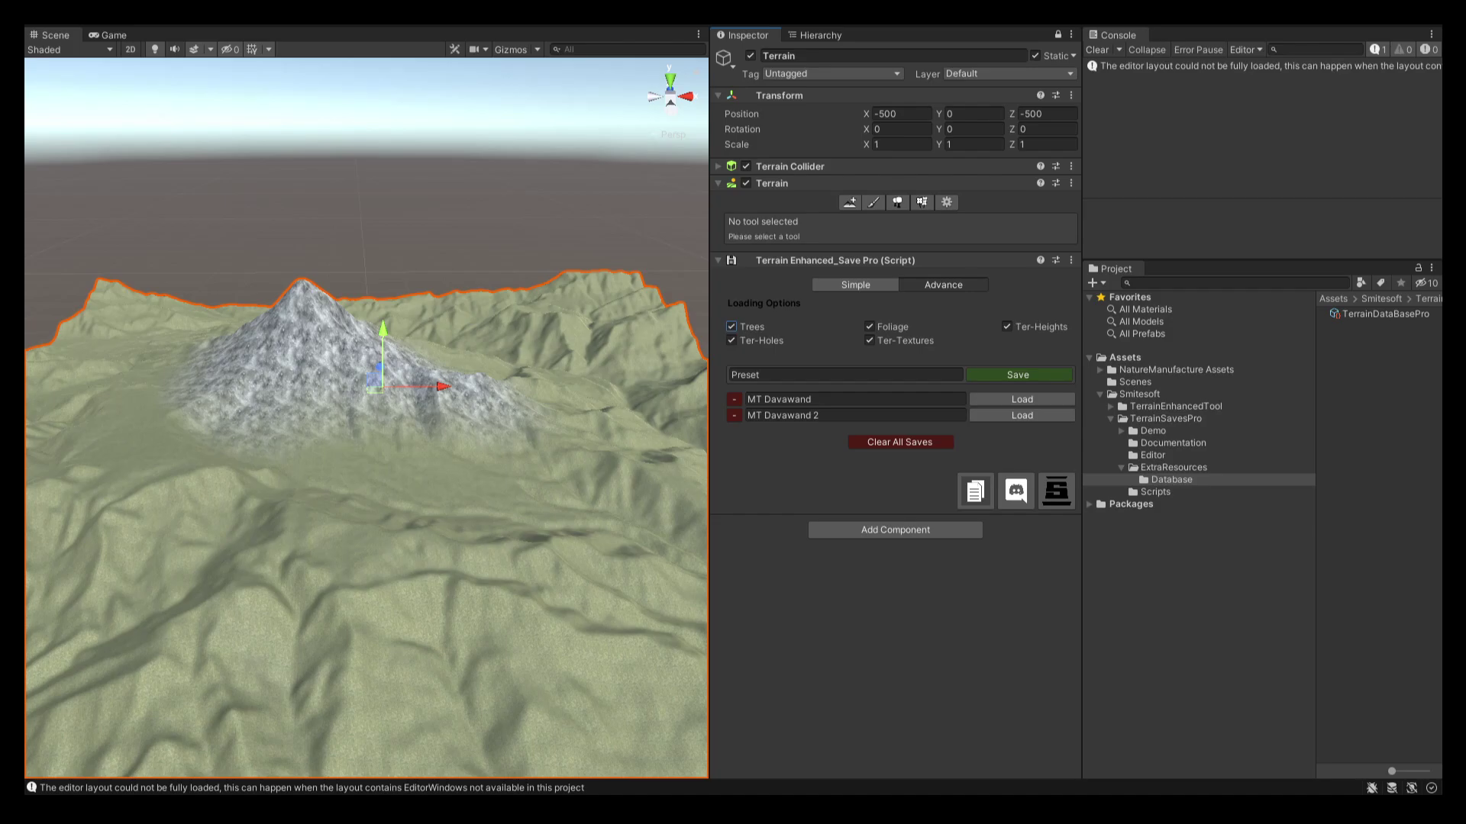
Step: Load MT Davawand 2 with Trees included but Ter-Heights and Ter-Textures excluded
click(1007, 326)
click(868, 340)
click(1022, 415)
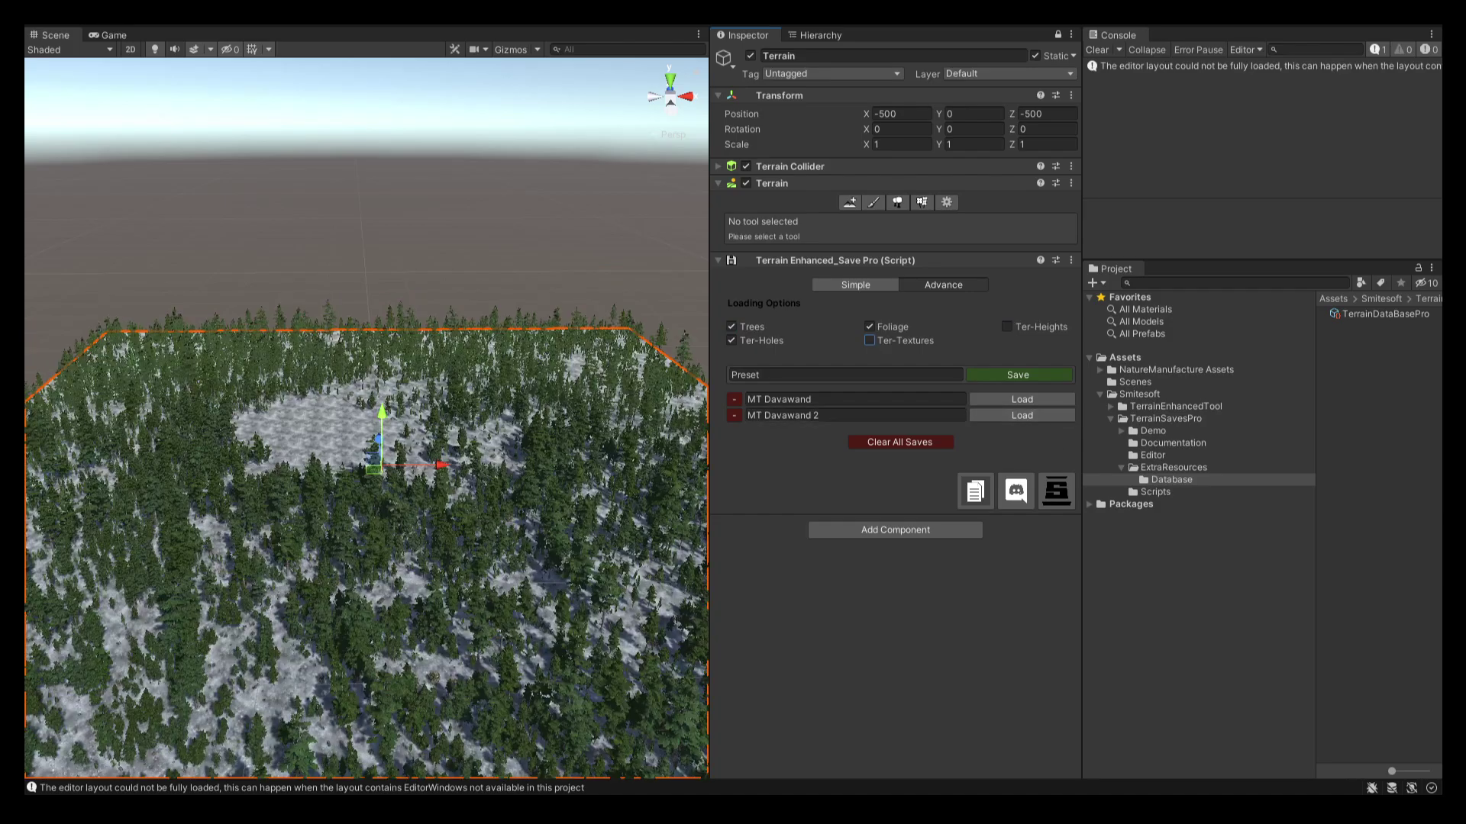
Step: Include Ter-Textures and Ter-Heights in the loading options again and reload MT Davawand 2
click(868, 340)
click(1006, 327)
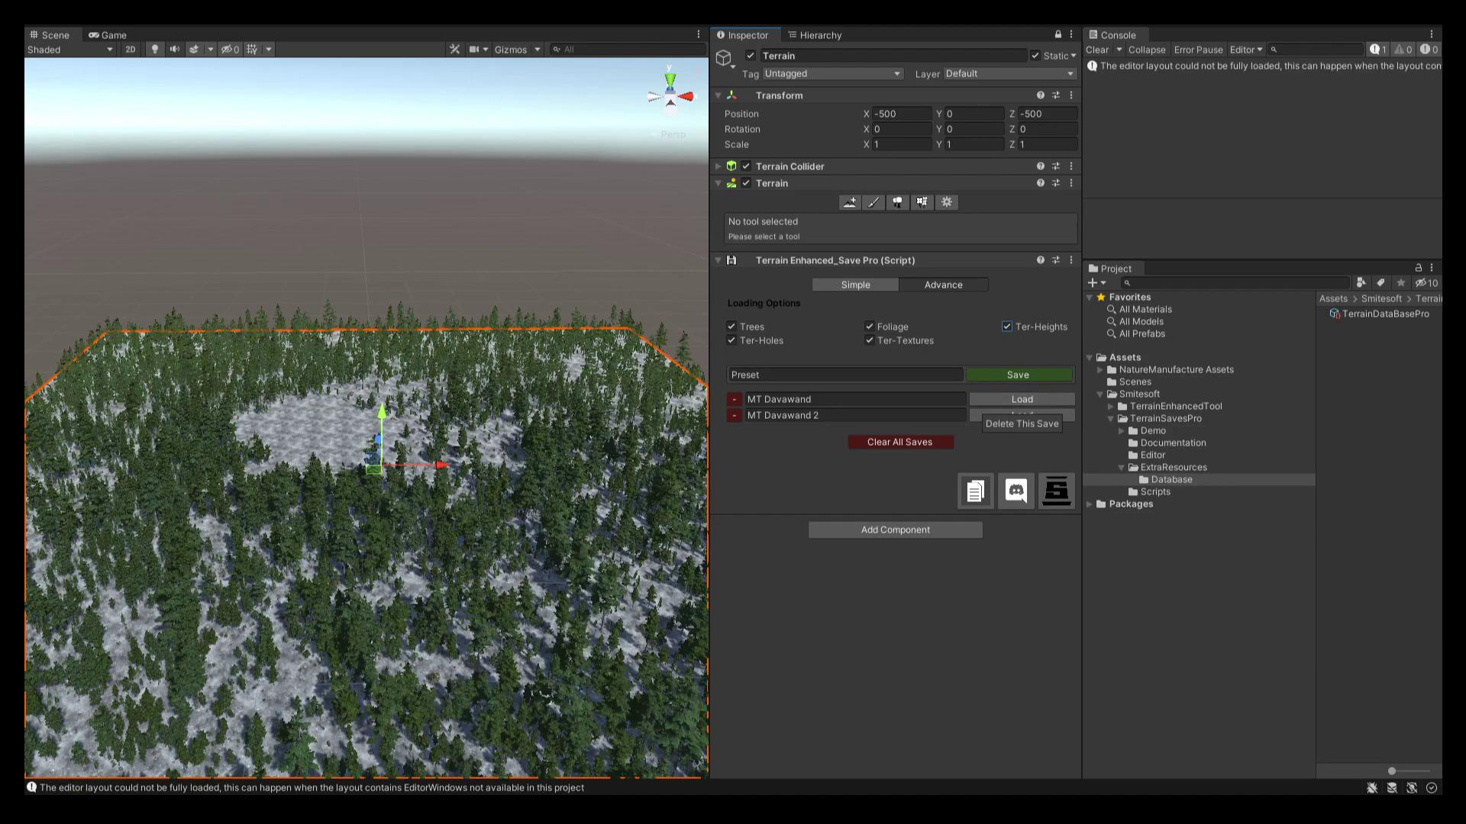
click(1022, 416)
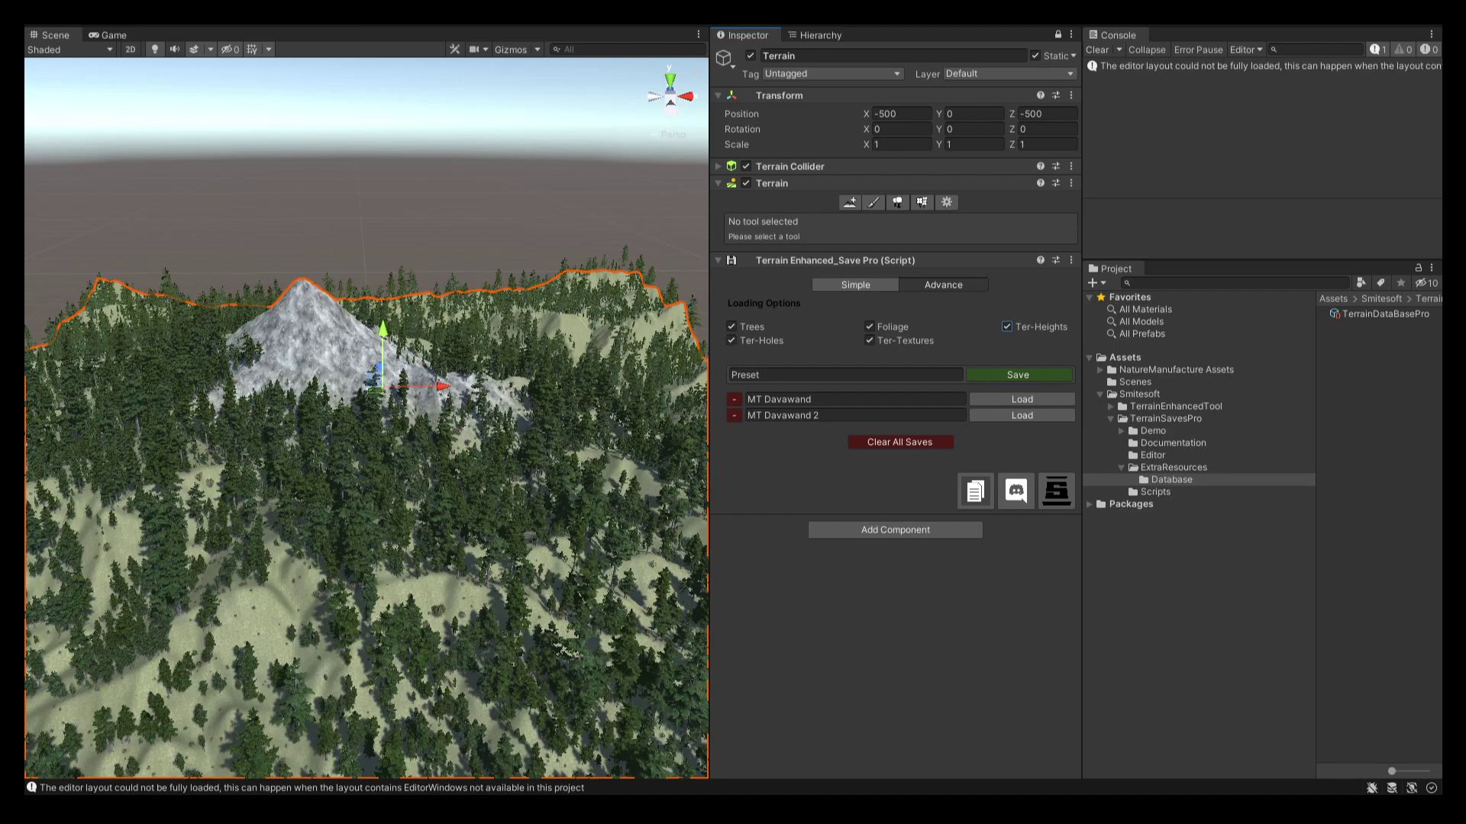
Step: Try loading the saves with Ter-Textures excluded, and reload MT Davawand 2 with Ter-Textures included again
click(868, 340)
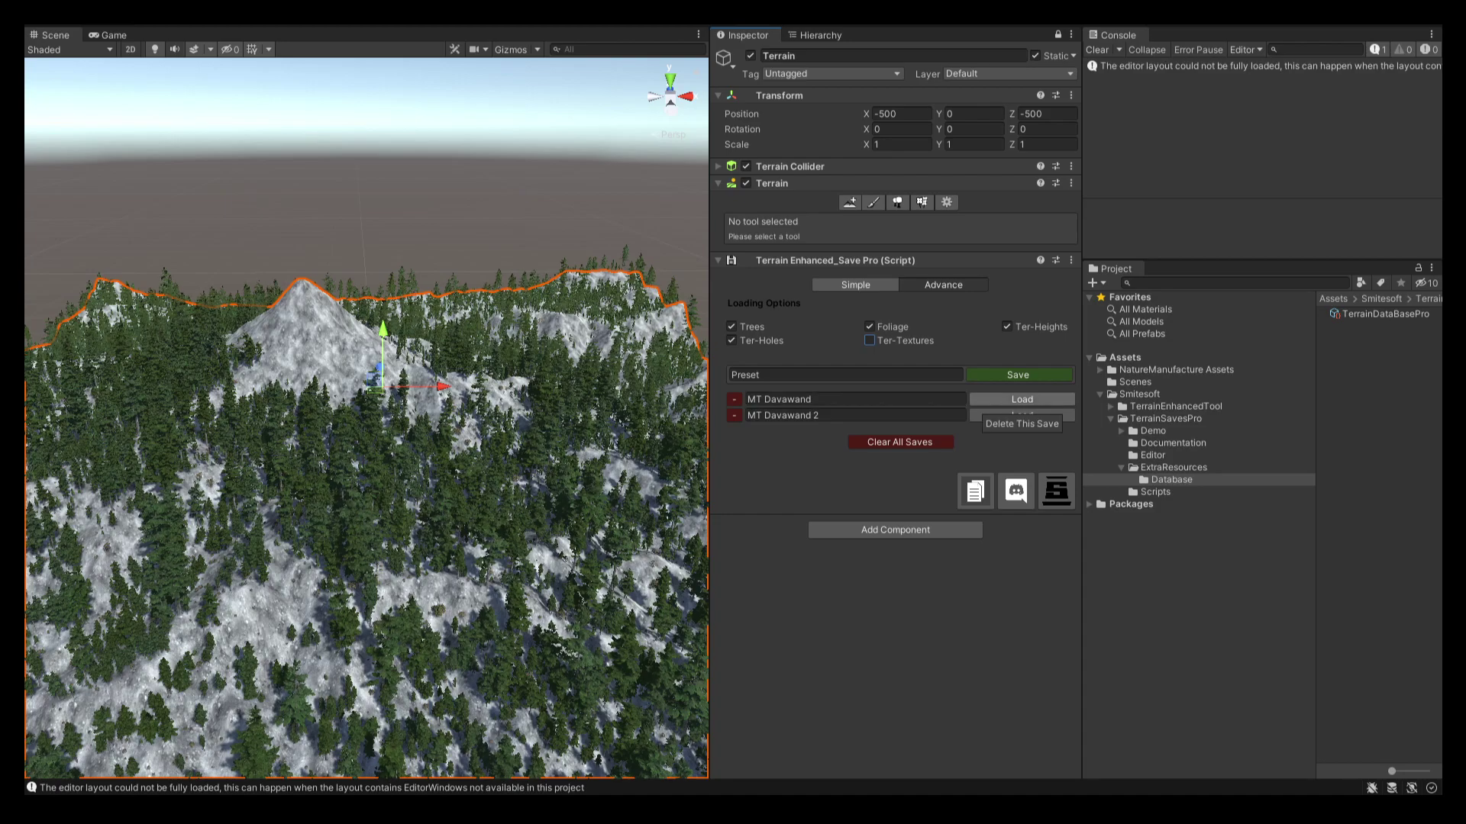
click(1021, 400)
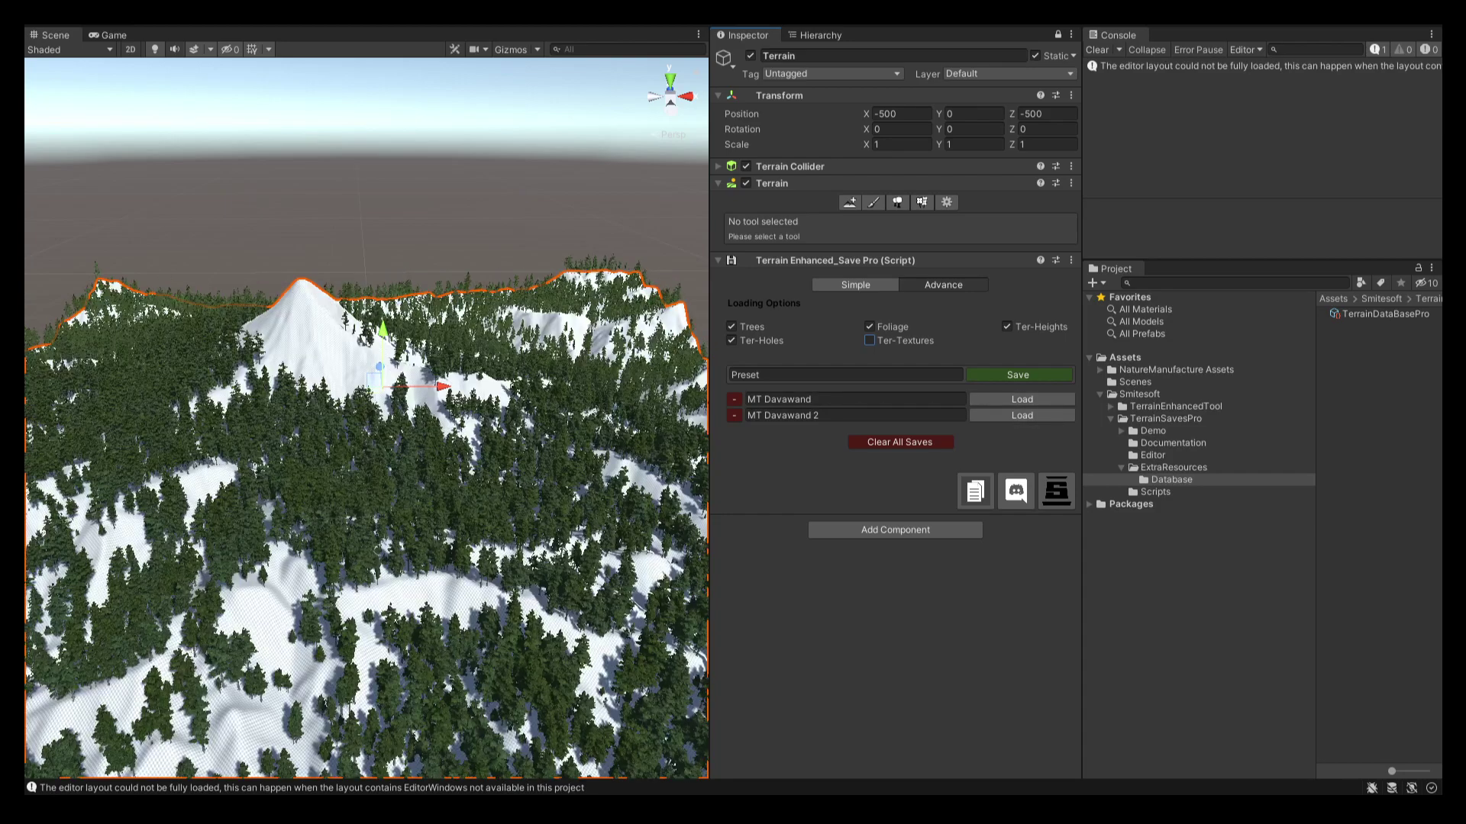
click(868, 341)
click(1022, 415)
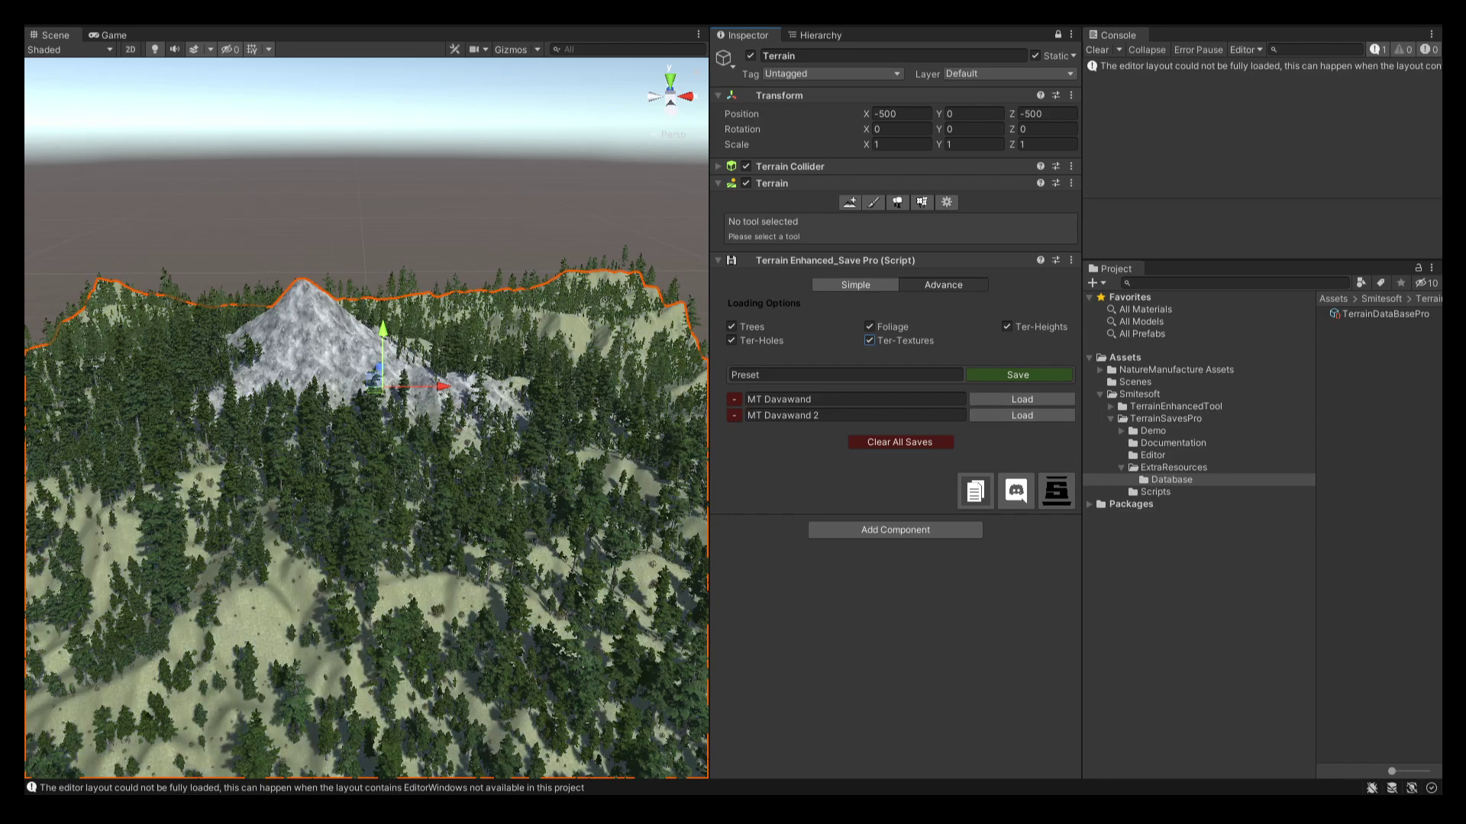
Step: Exclude Trees from the loading options and load MT Davawand 2 to get a treeless terrain
right_drag(366, 417, 367, 447)
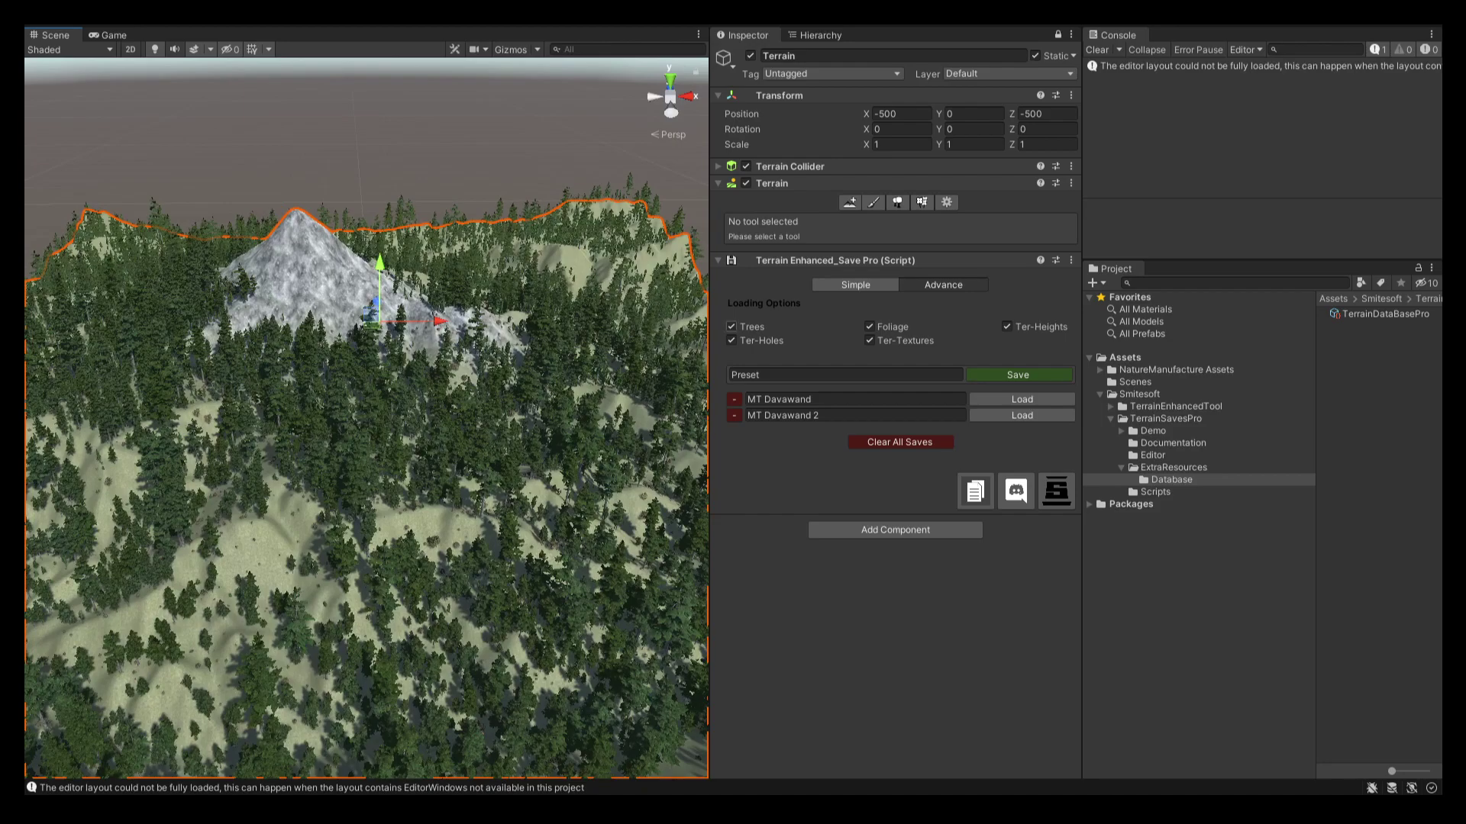
click(731, 326)
click(1020, 416)
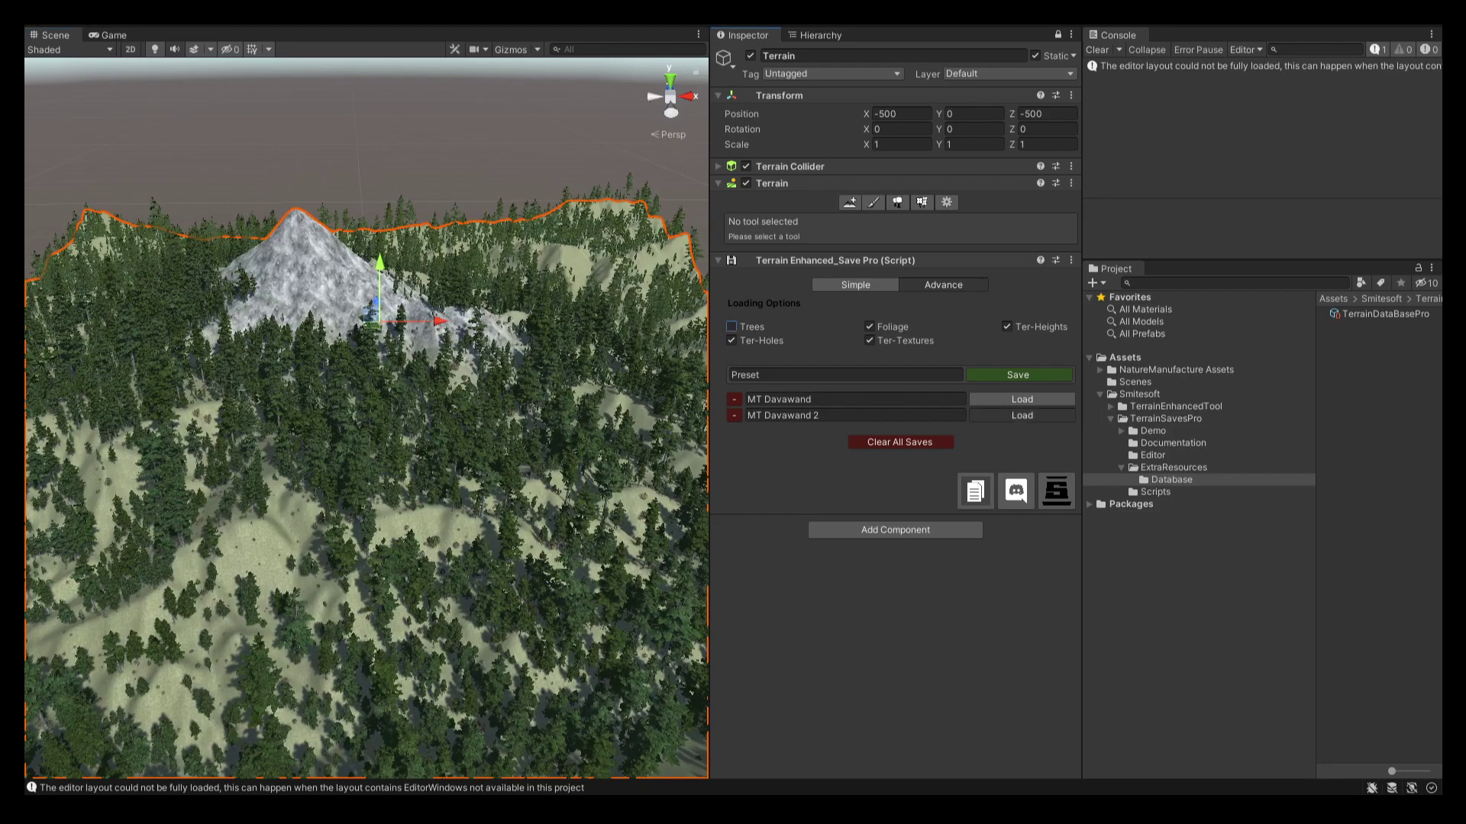
click(1022, 415)
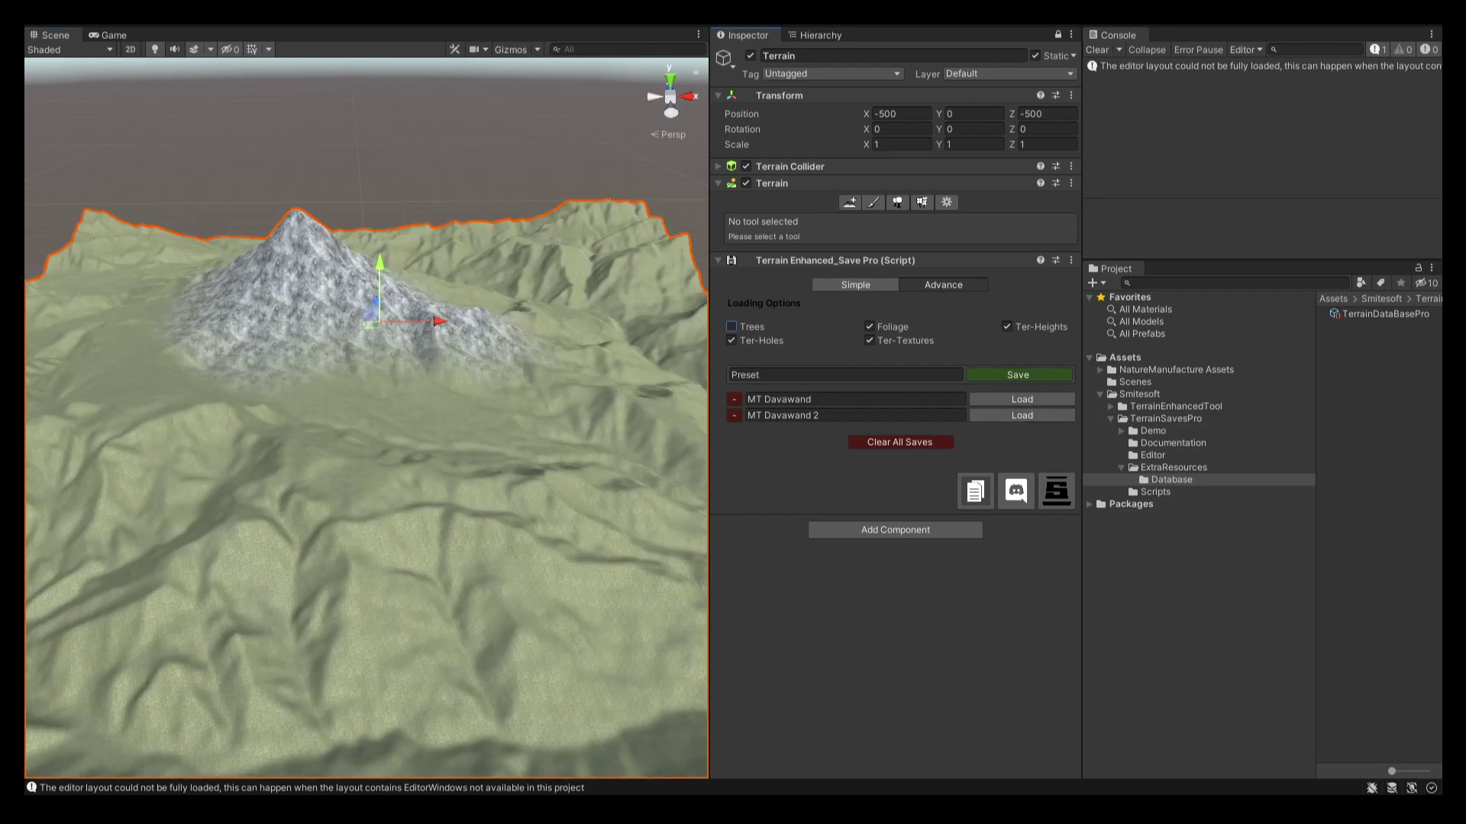
Step: Save the current treeless terrain as a new save named "No Trees Preset"
click(846, 374)
click(731, 375)
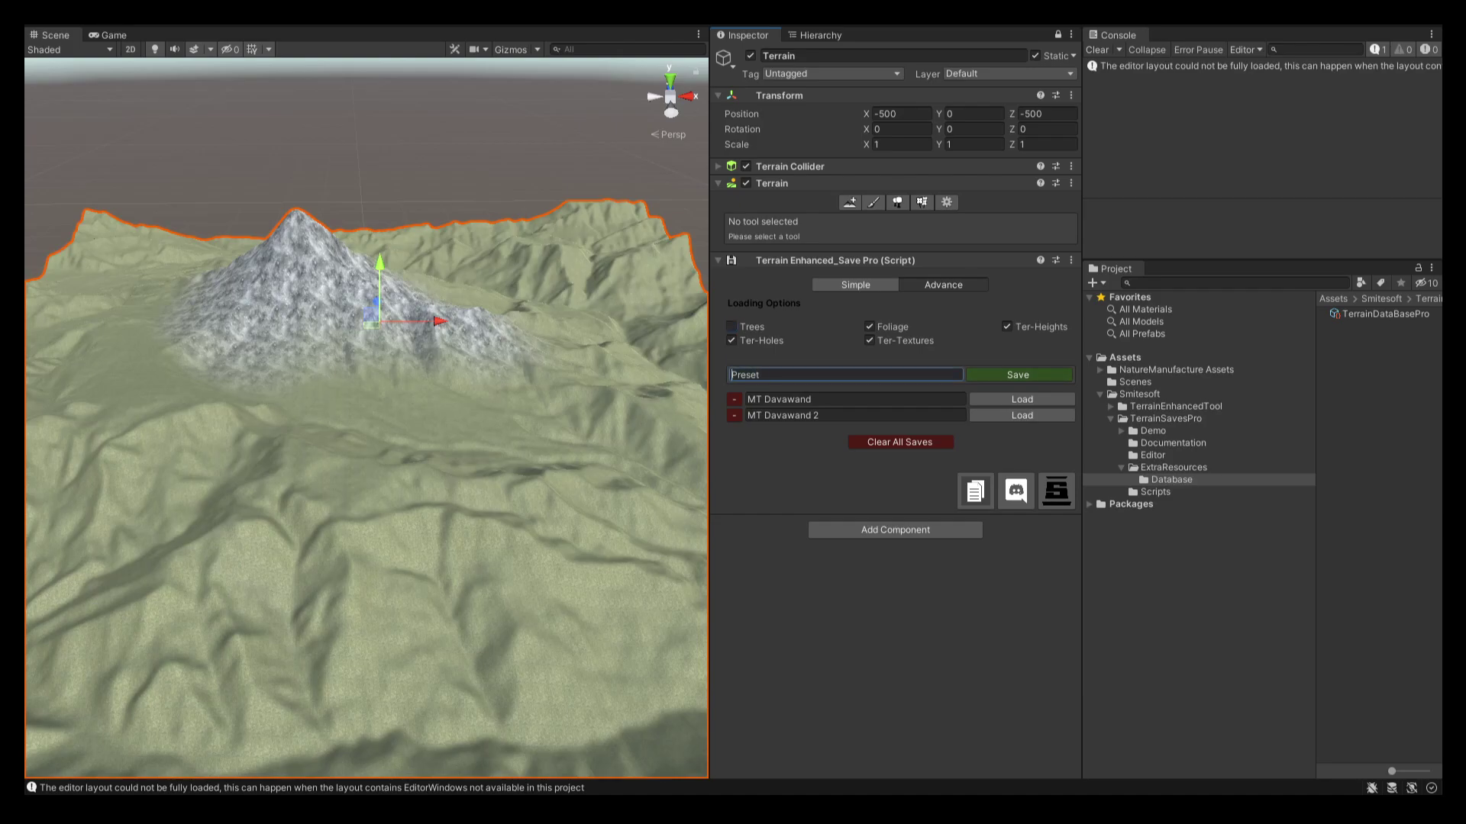
key(ctrl+a)
text(No Trees Preset)
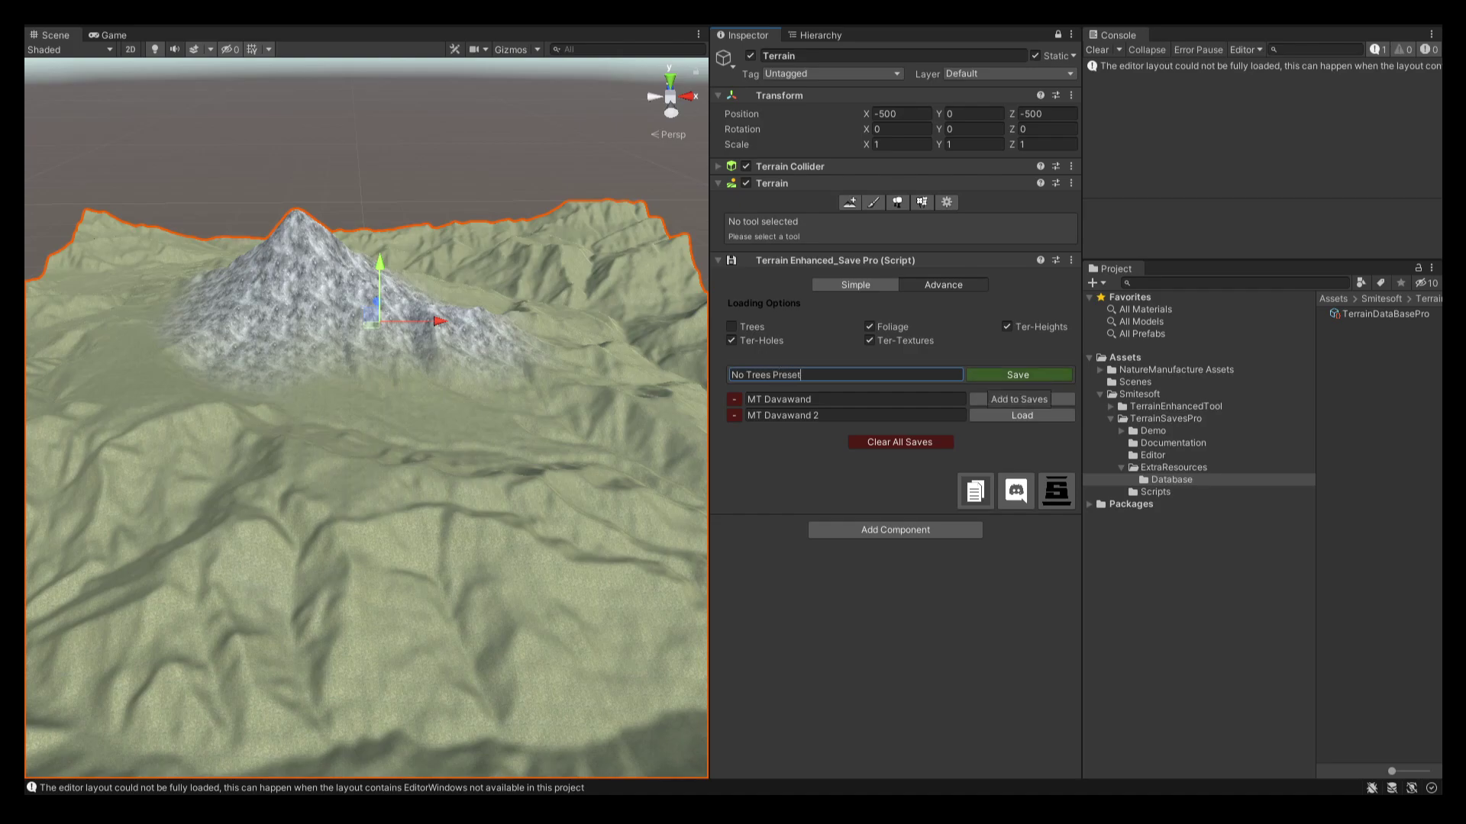
click(1018, 375)
Step: Include Trees in loading again and switch between MT Davawand 2, MT Davawand and No Trees Preset, ending on No Trees Preset
click(732, 327)
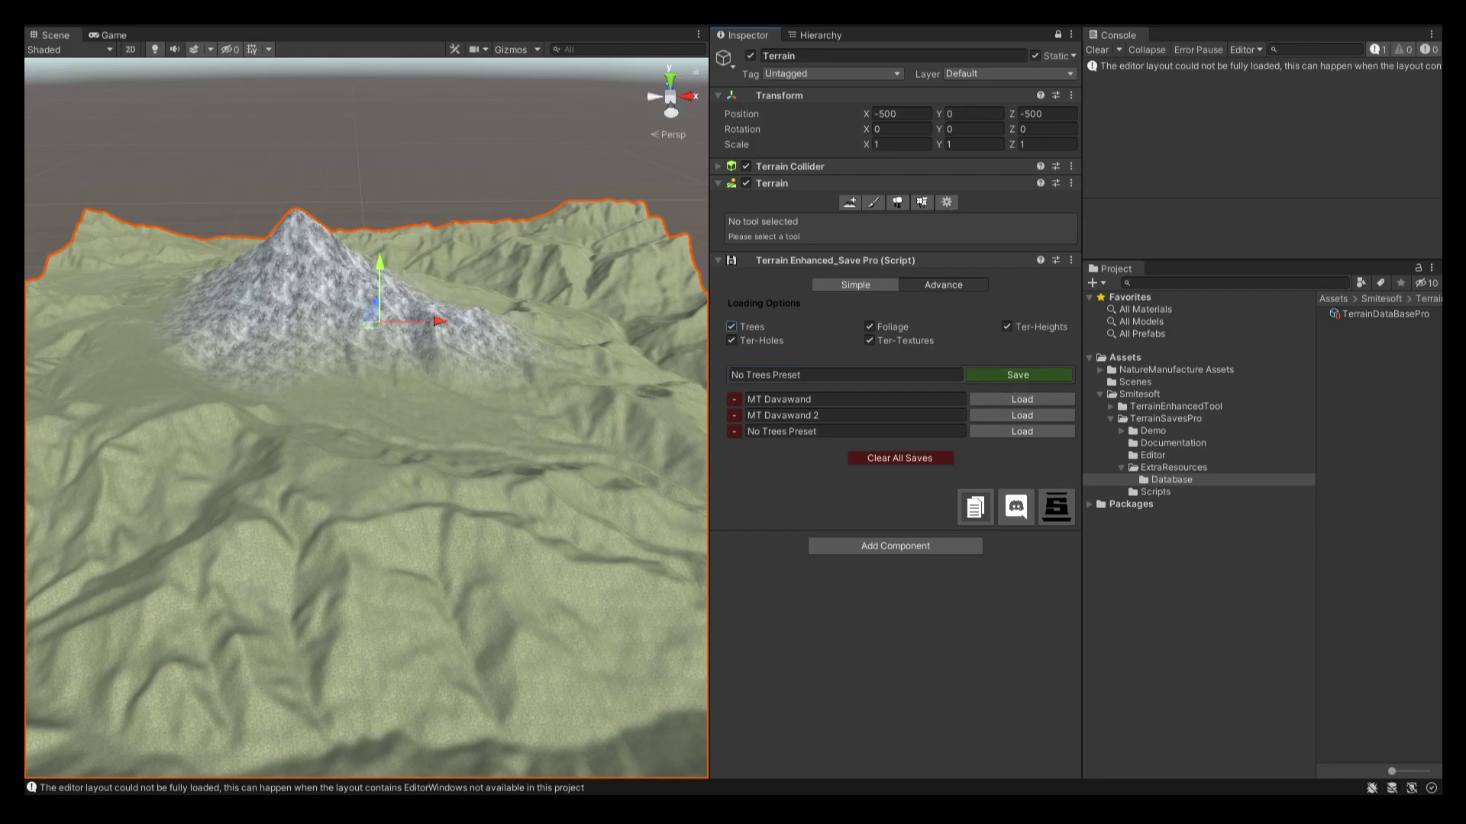
click(1022, 415)
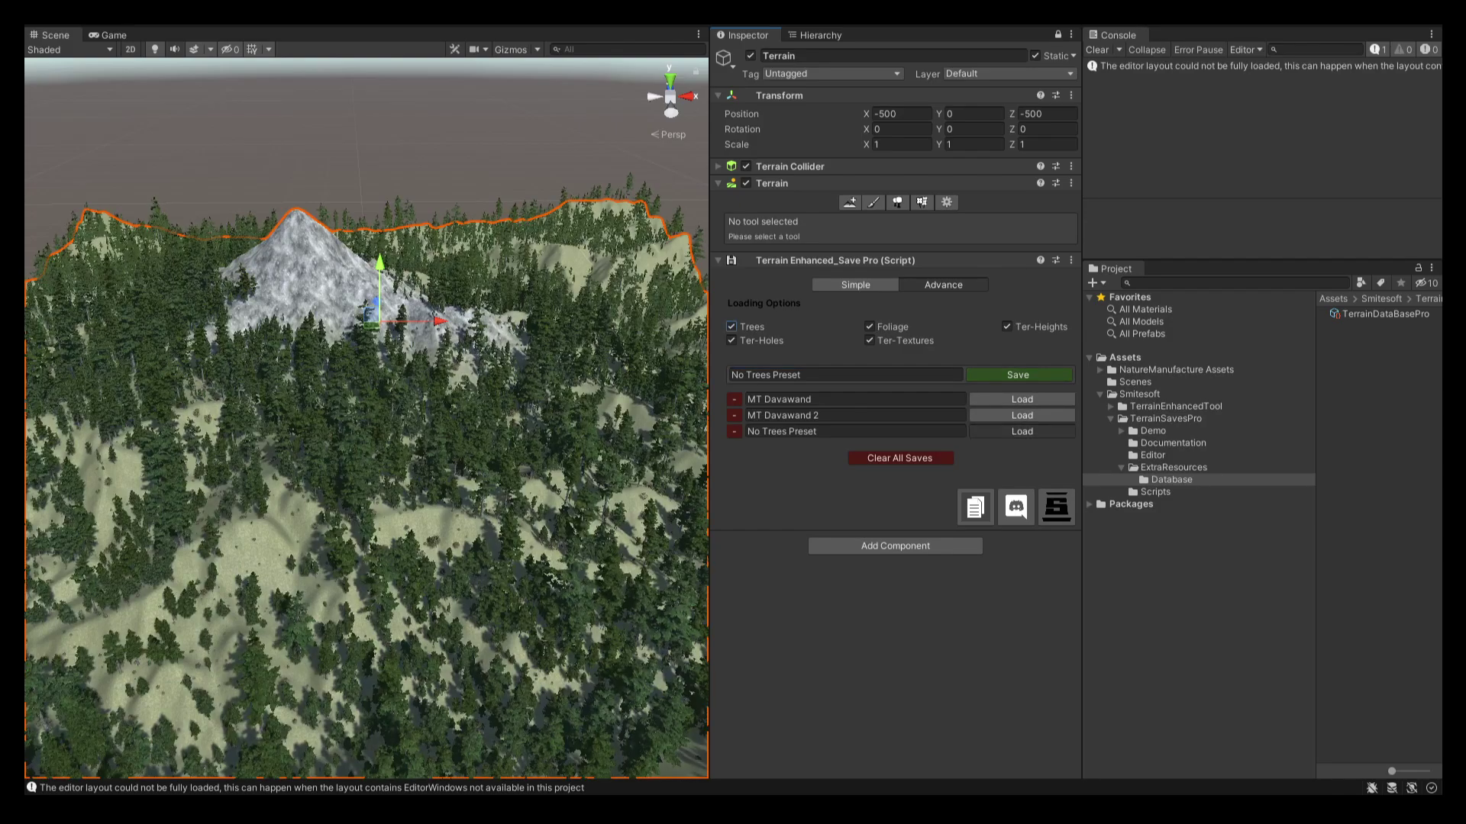
click(1022, 400)
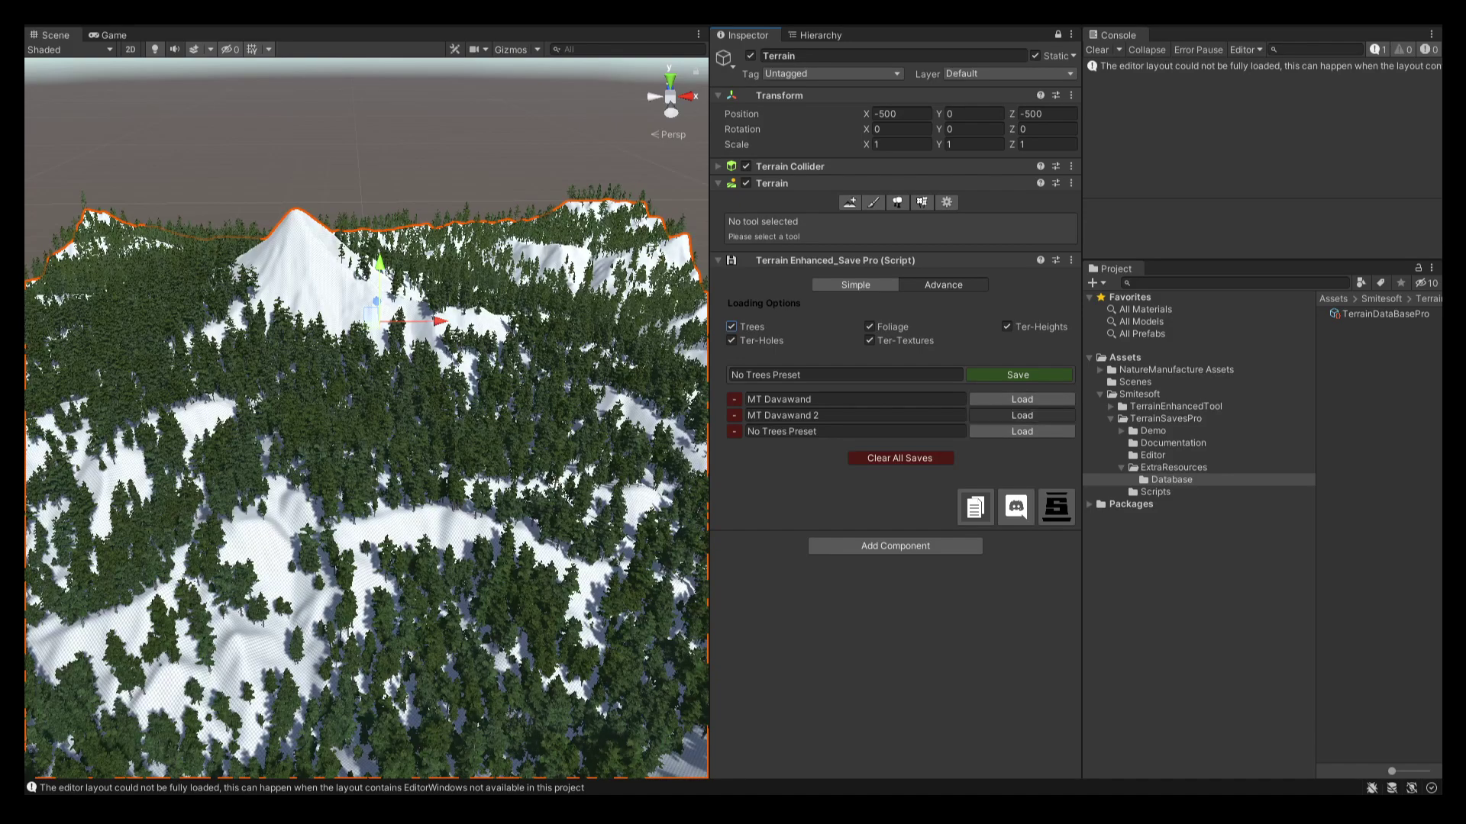
click(1022, 432)
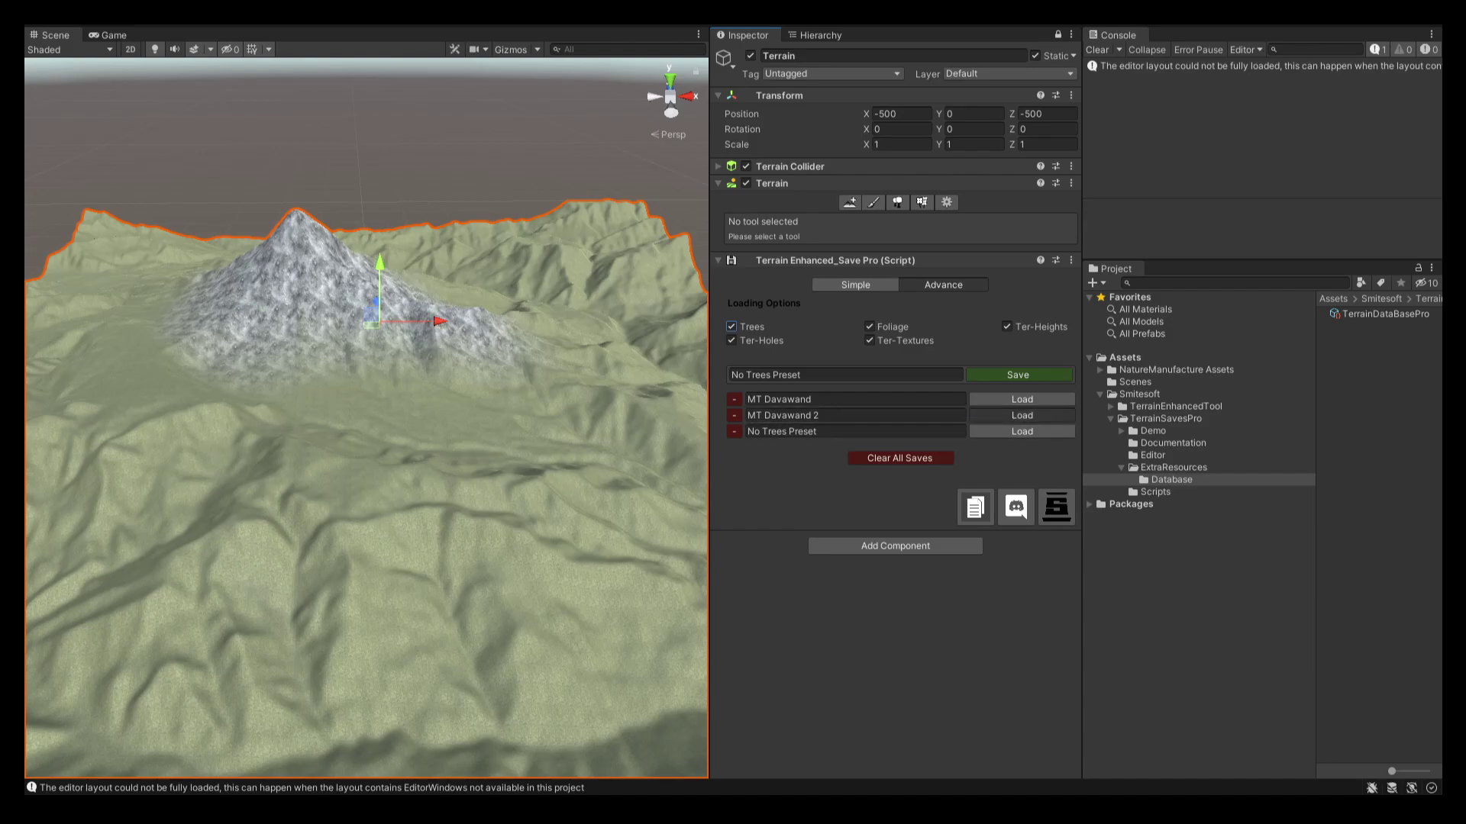
click(1022, 415)
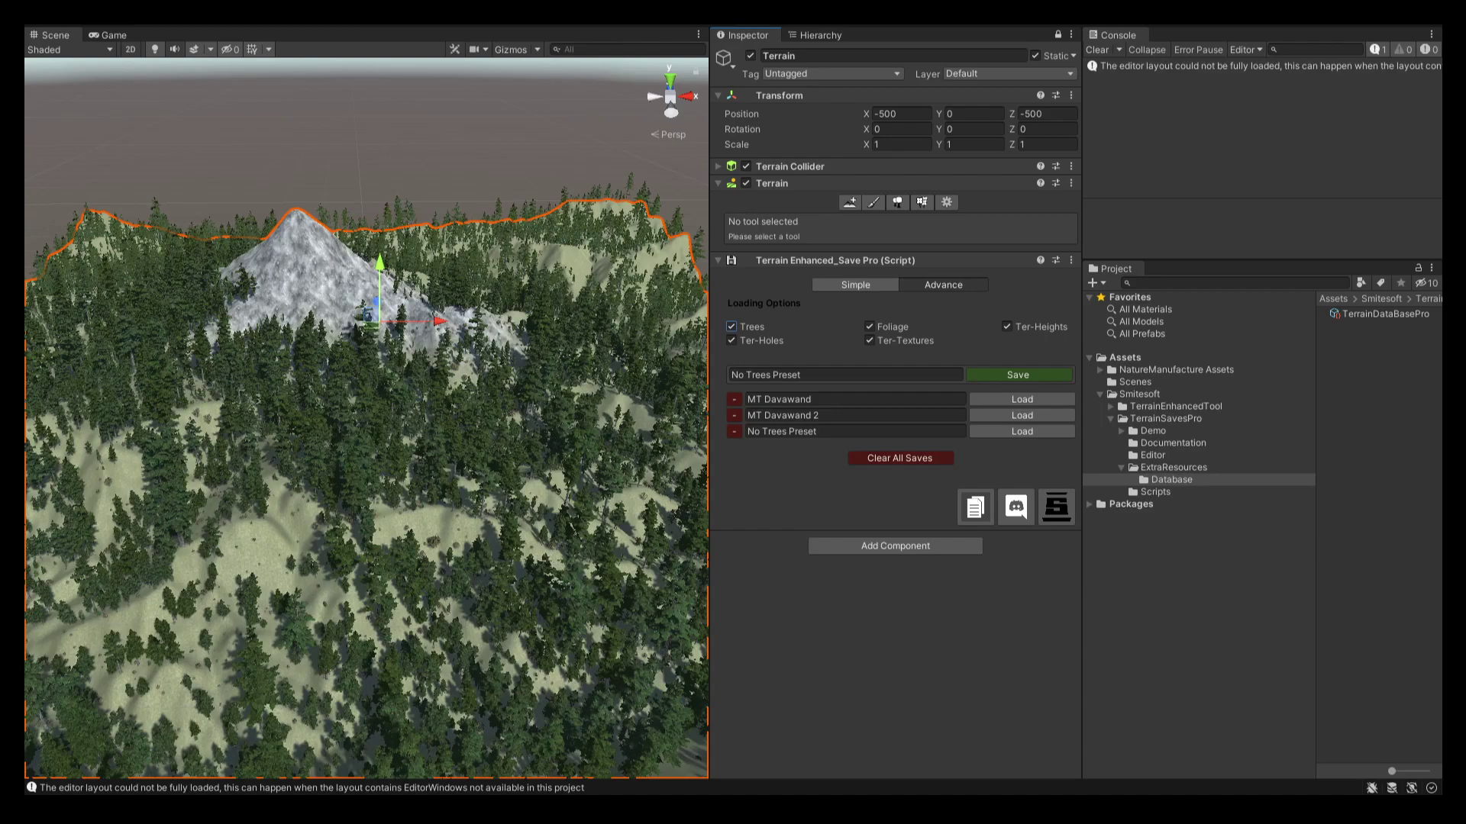
click(1022, 431)
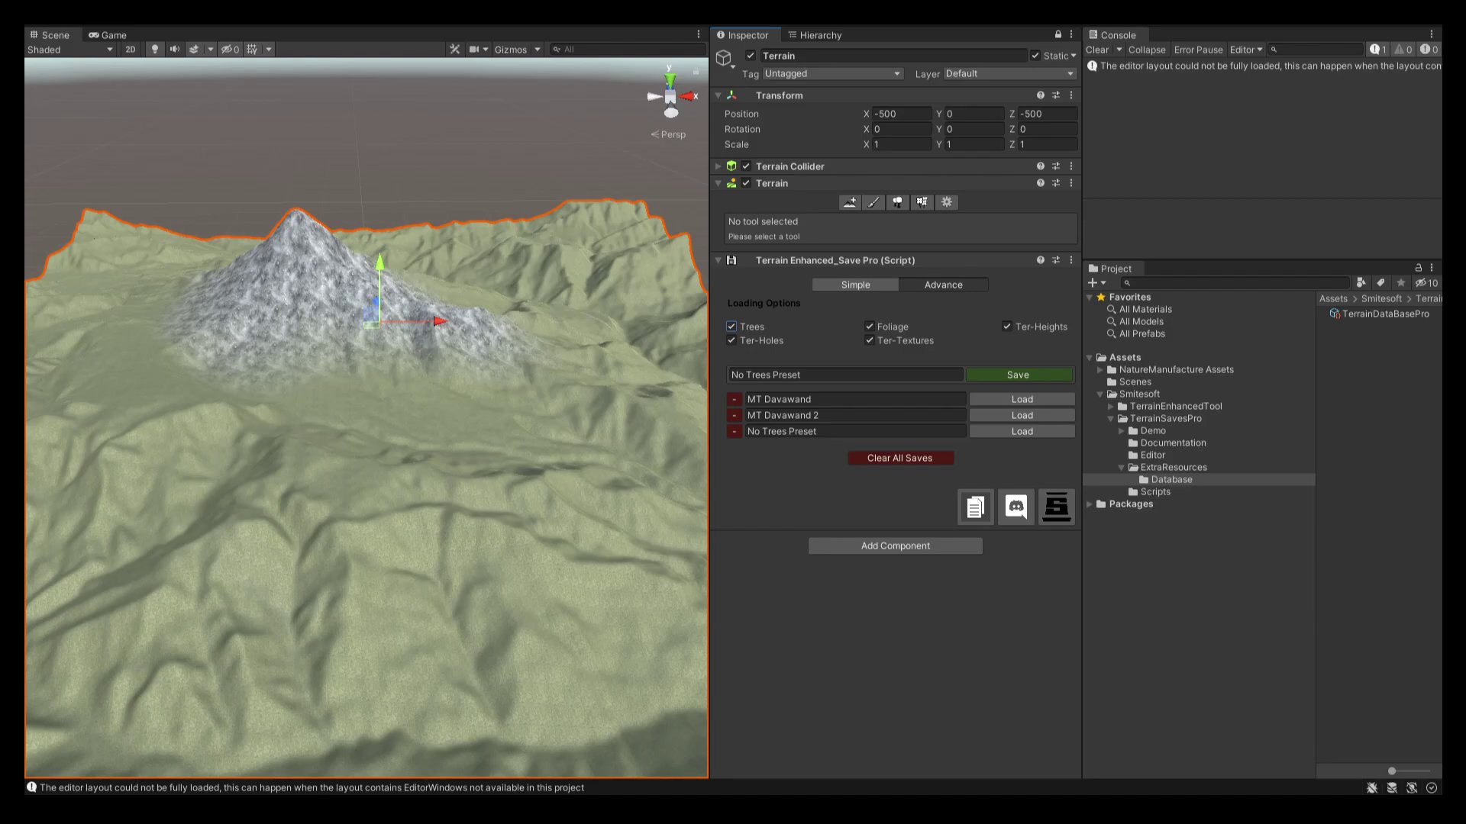
Step: Exclude Ter-Textures while keeping Ter-Heights included, and load the snowy, forested MT Davawand save
mouse_move(366, 417)
right_down()
mouse_move(252, 458)
mouse_move(153, 458)
mouse_move(313, 466)
mouse_move(309, 443)
mouse_move(324, 469)
mouse_move(252, 476)
mouse_move(367, 437)
right_up()
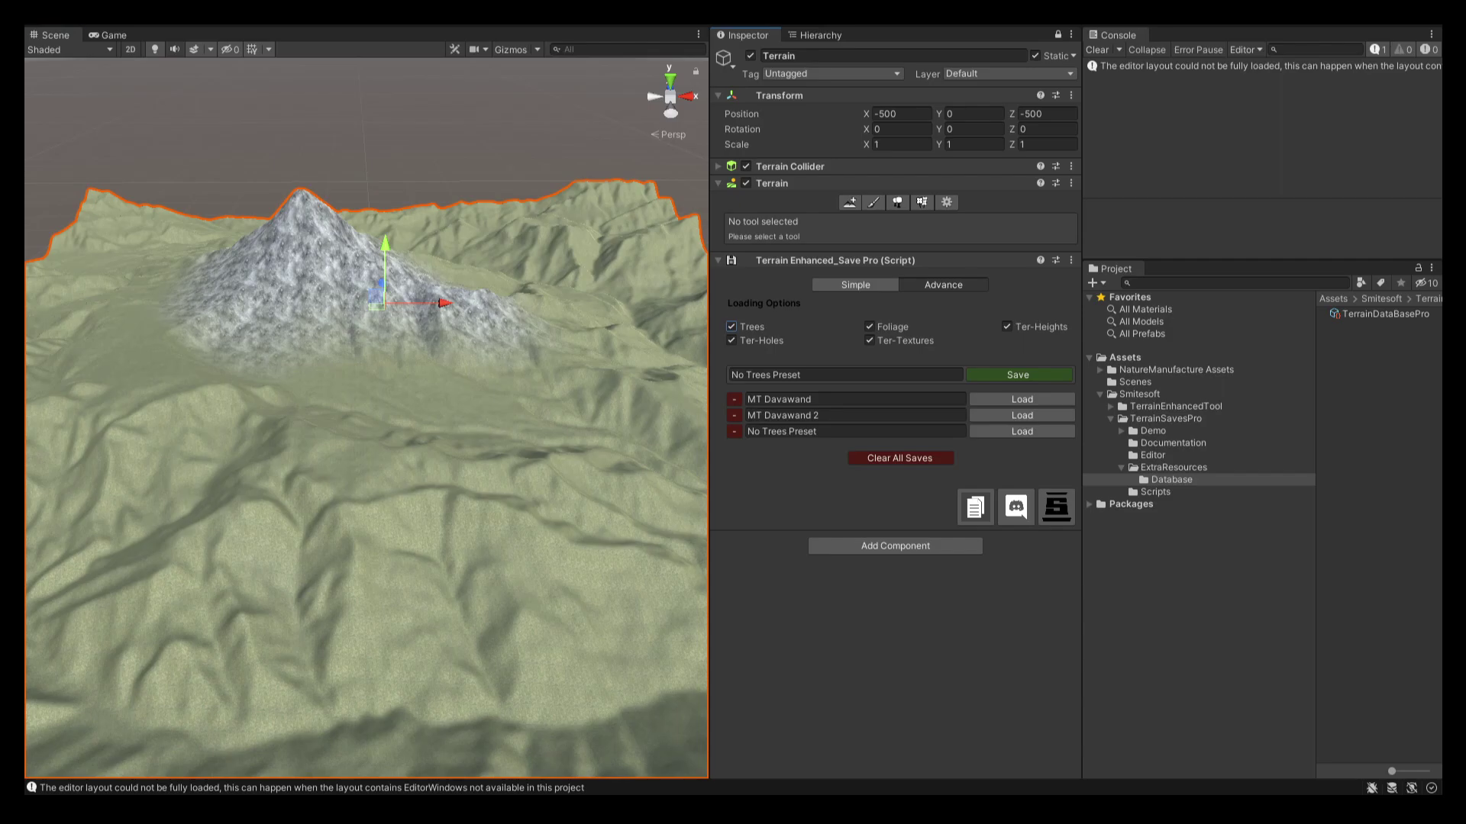
mouse_move(366, 413)
right_down()
mouse_move(416, 439)
mouse_move(355, 424)
right_up()
click(1006, 326)
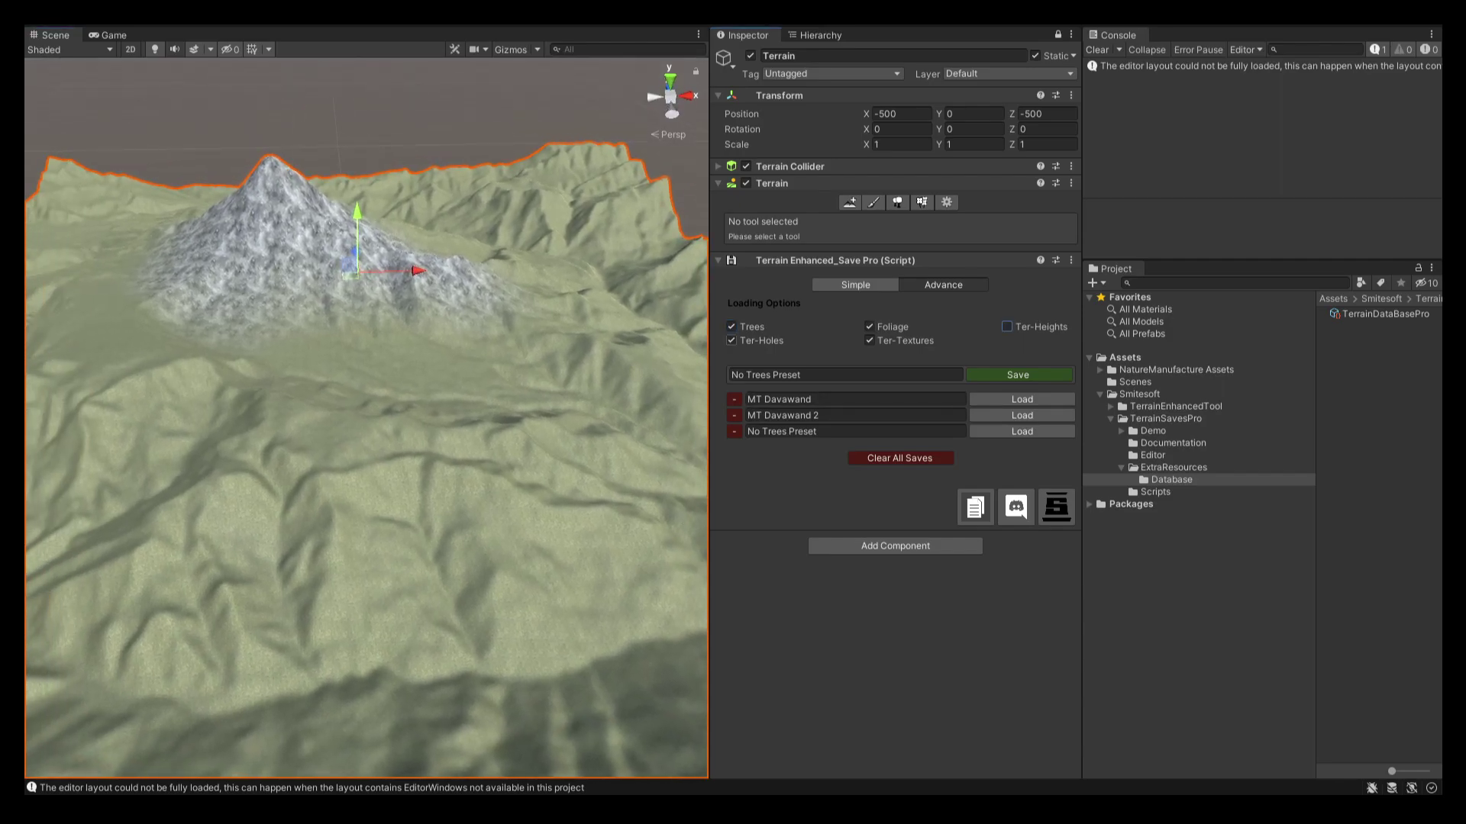
click(869, 340)
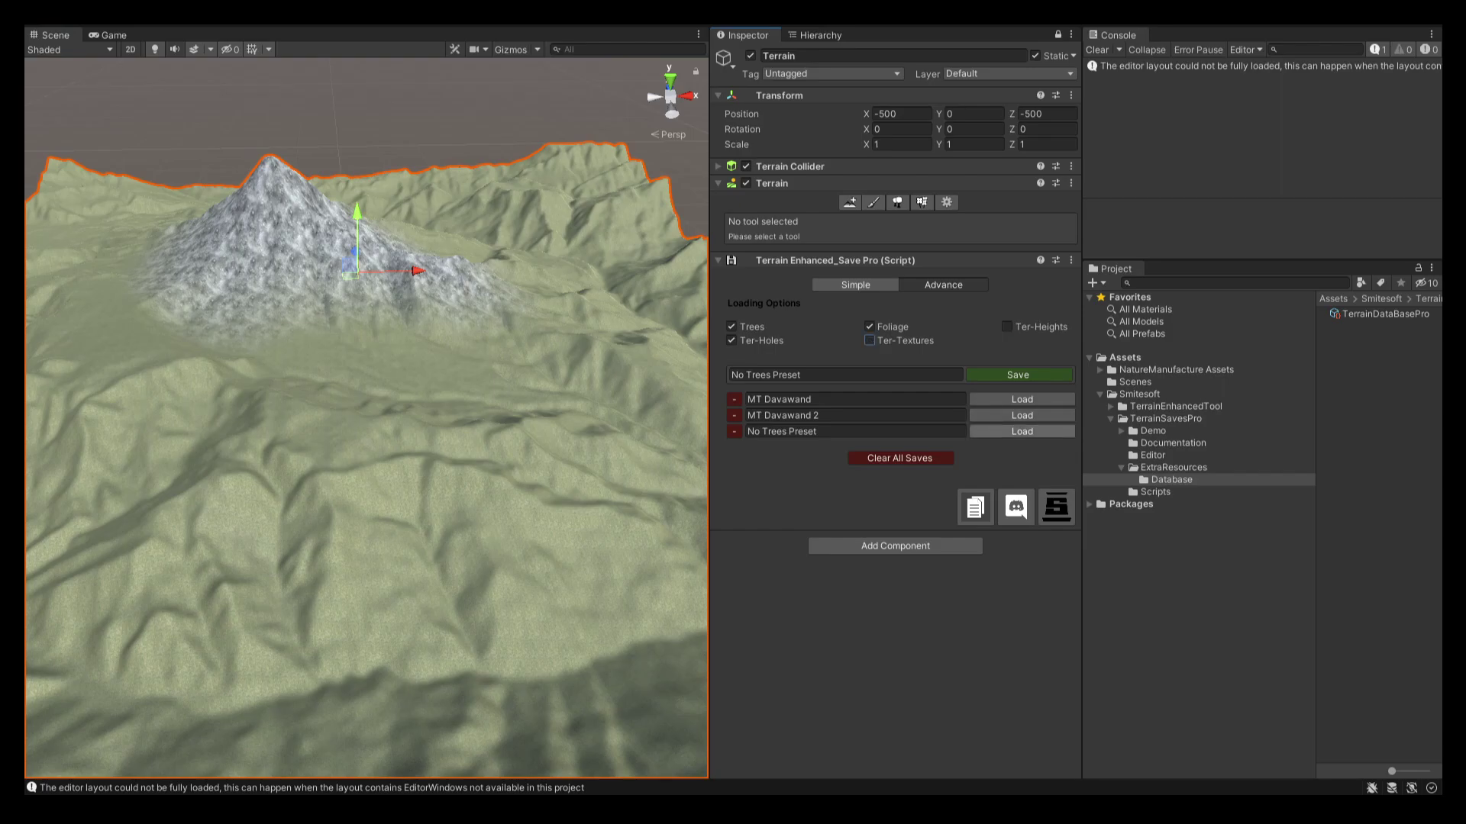
click(1007, 326)
click(1022, 431)
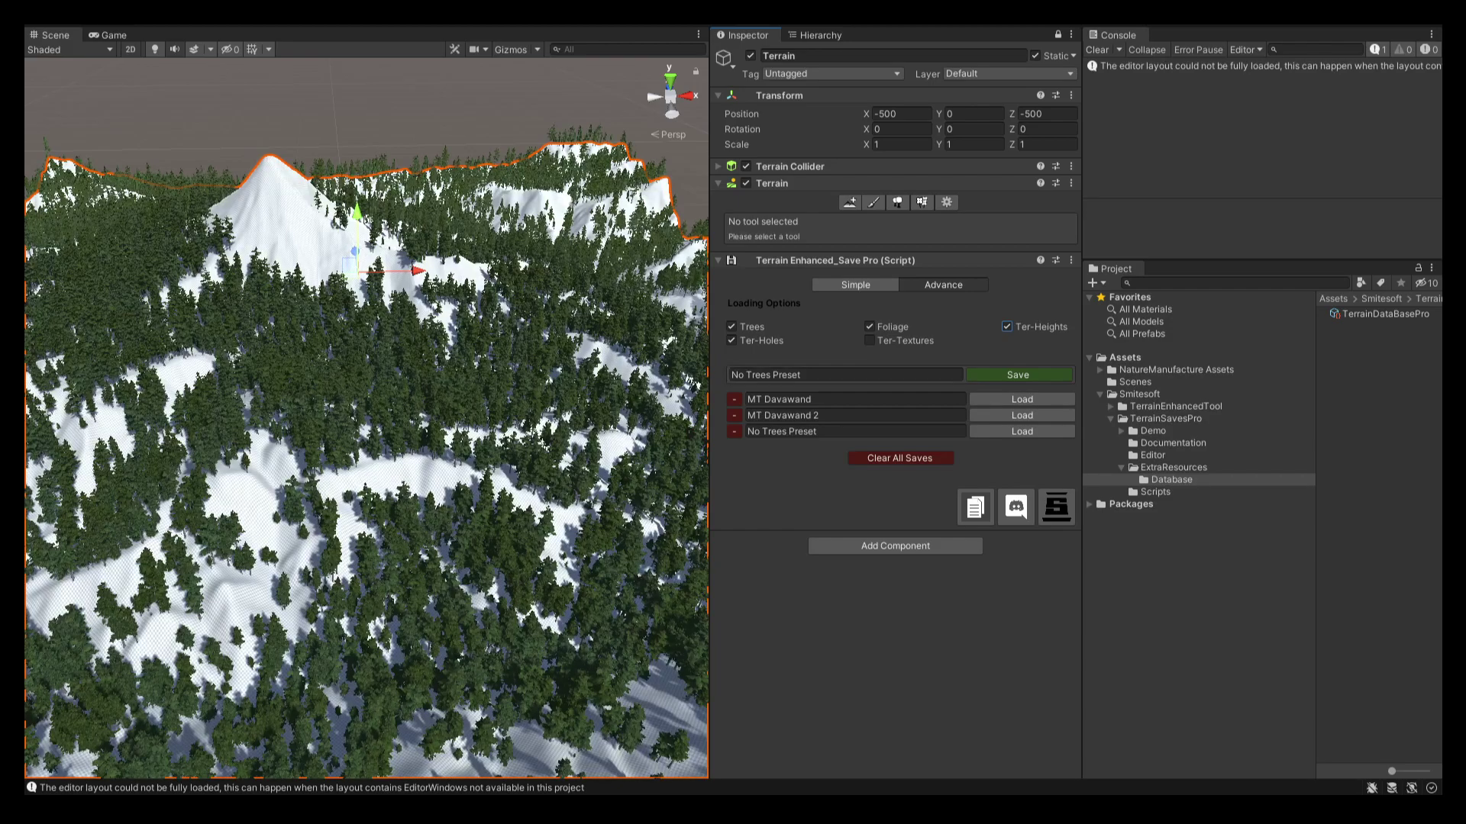
Step: Exclude Foliage, Ter-Holes and Trees, and load a save onto the snowy terrain with only Ter-Heights included
click(869, 326)
click(732, 340)
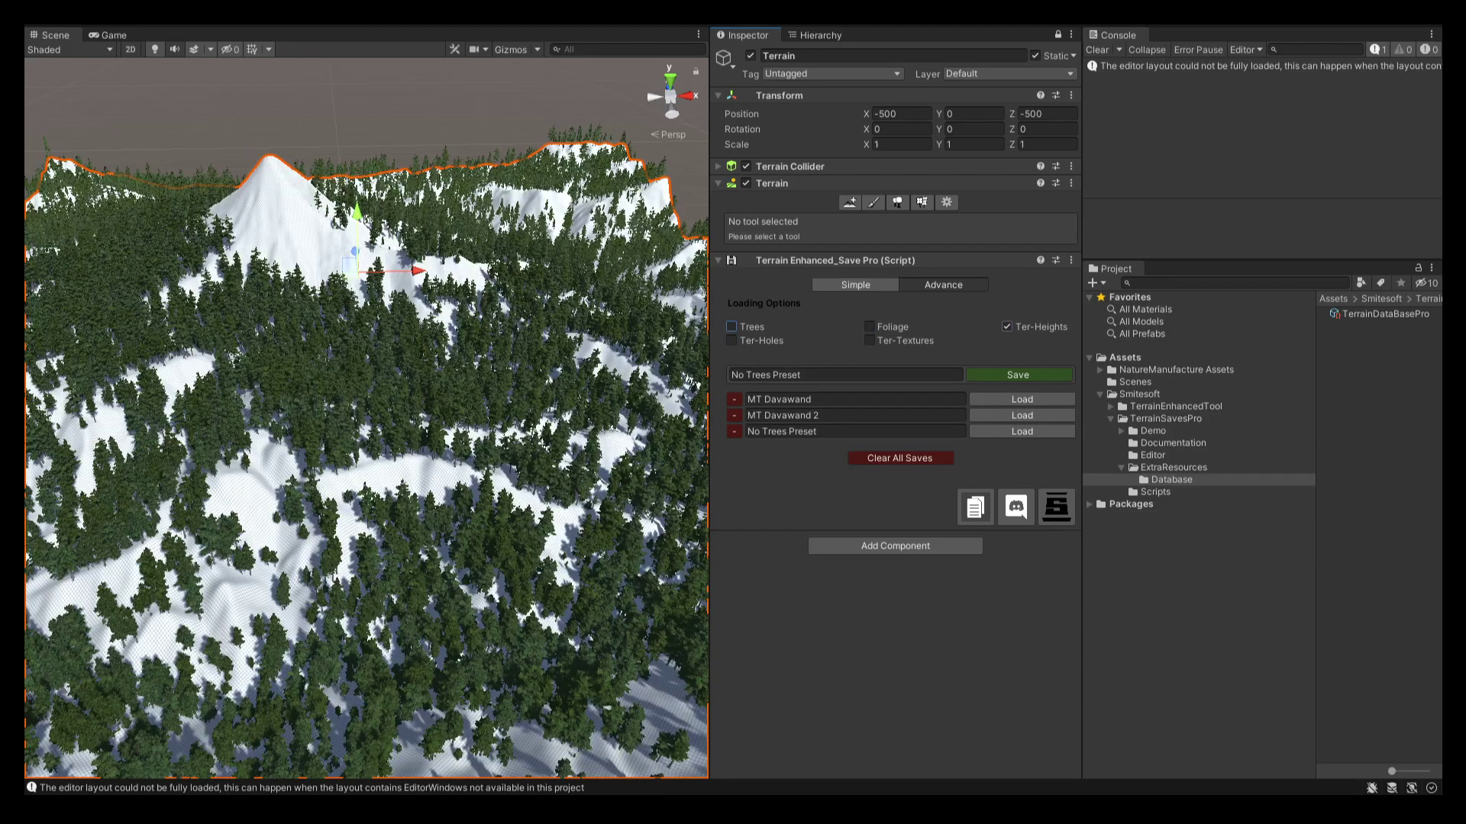
click(731, 327)
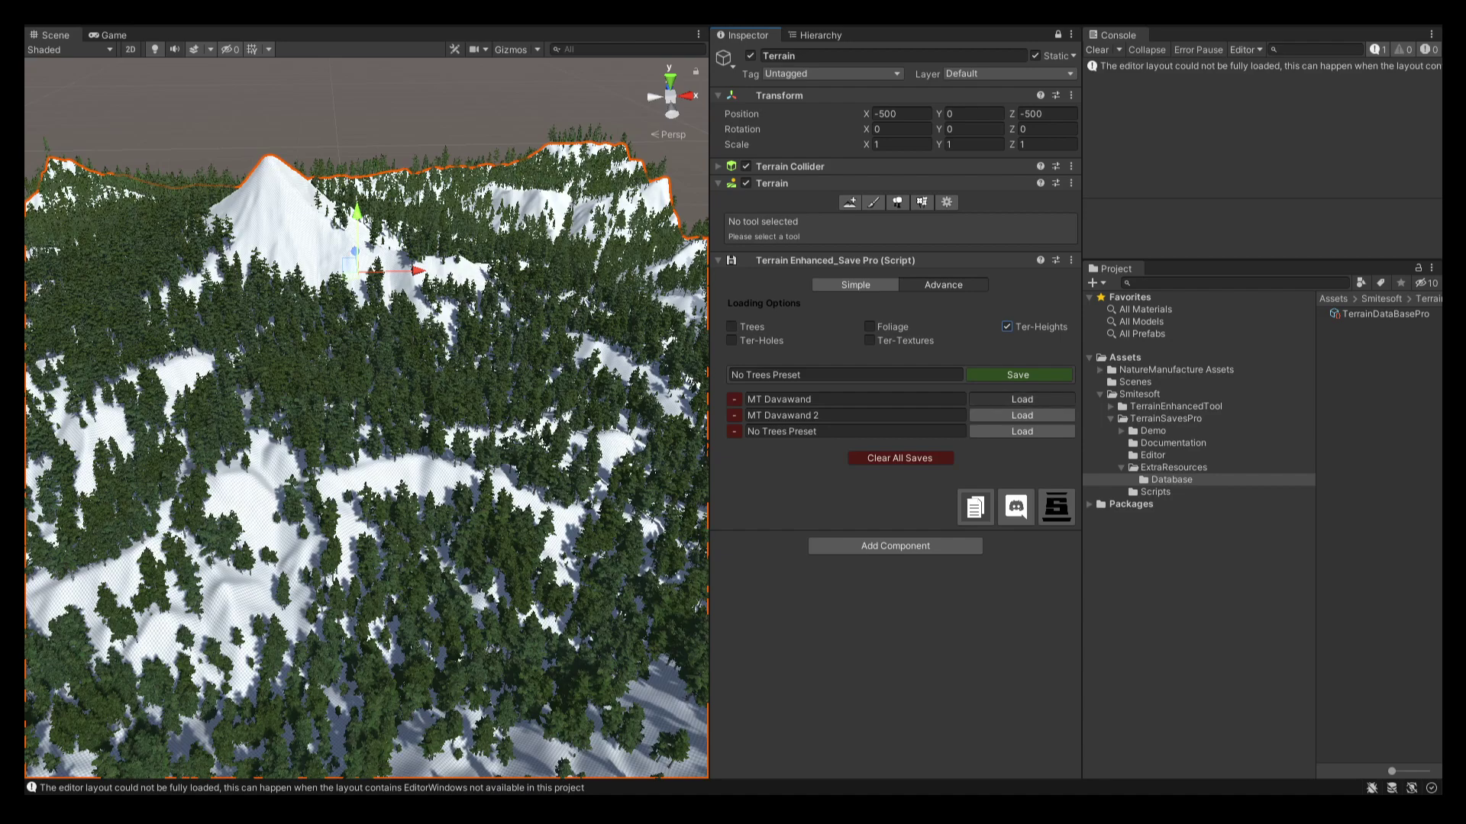
mouse_move(367, 418)
alt+mouse_down()
mouse_move(320, 409)
mouse_move(355, 415)
alt+mouse_up()
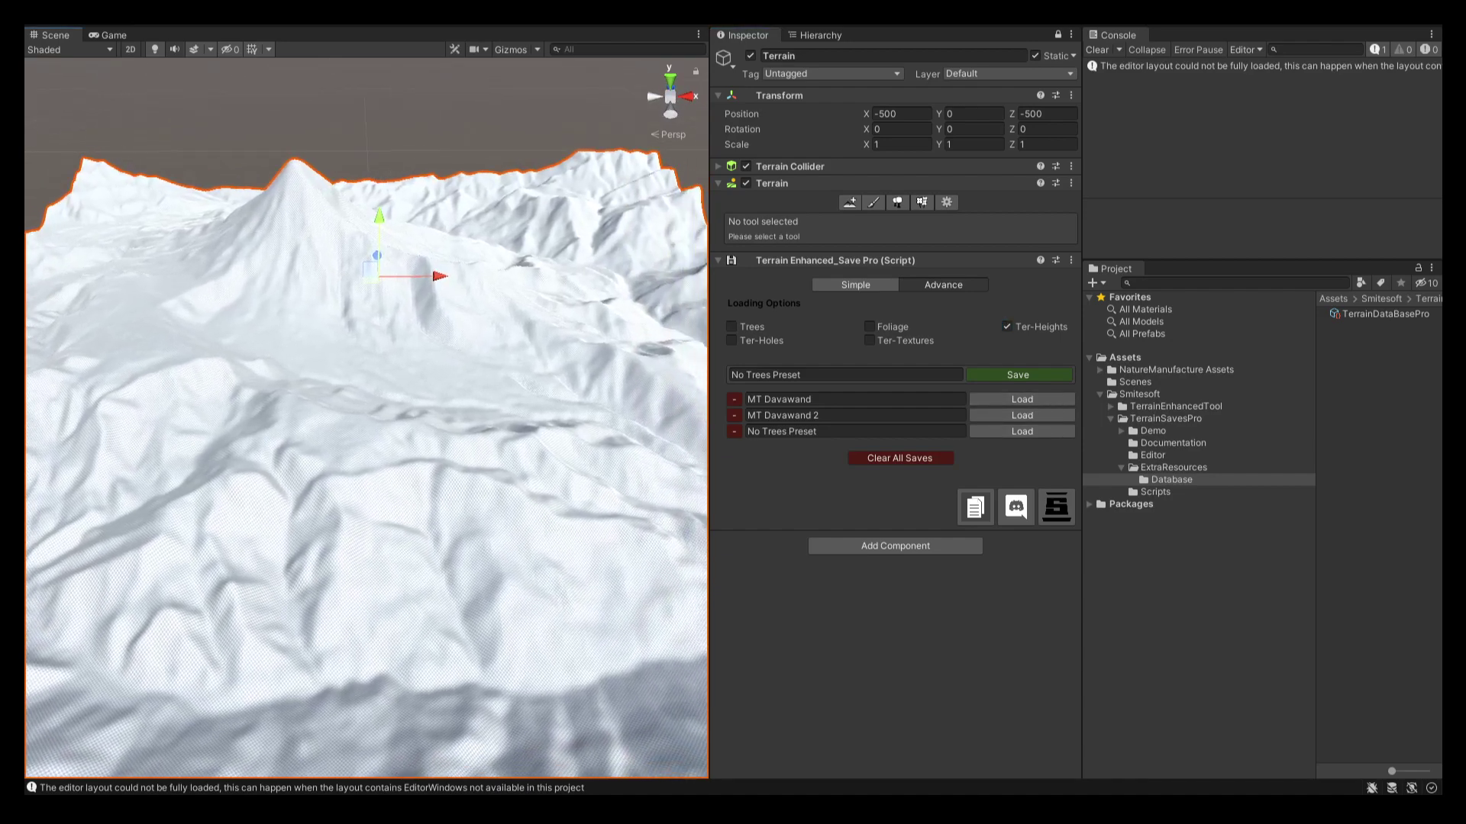
Step: Save the current terrain, with only its heights loaded, as a new save named "Preset" and load that save
middle_drag(355, 415, 346, 415)
click(800, 375)
click(770, 375)
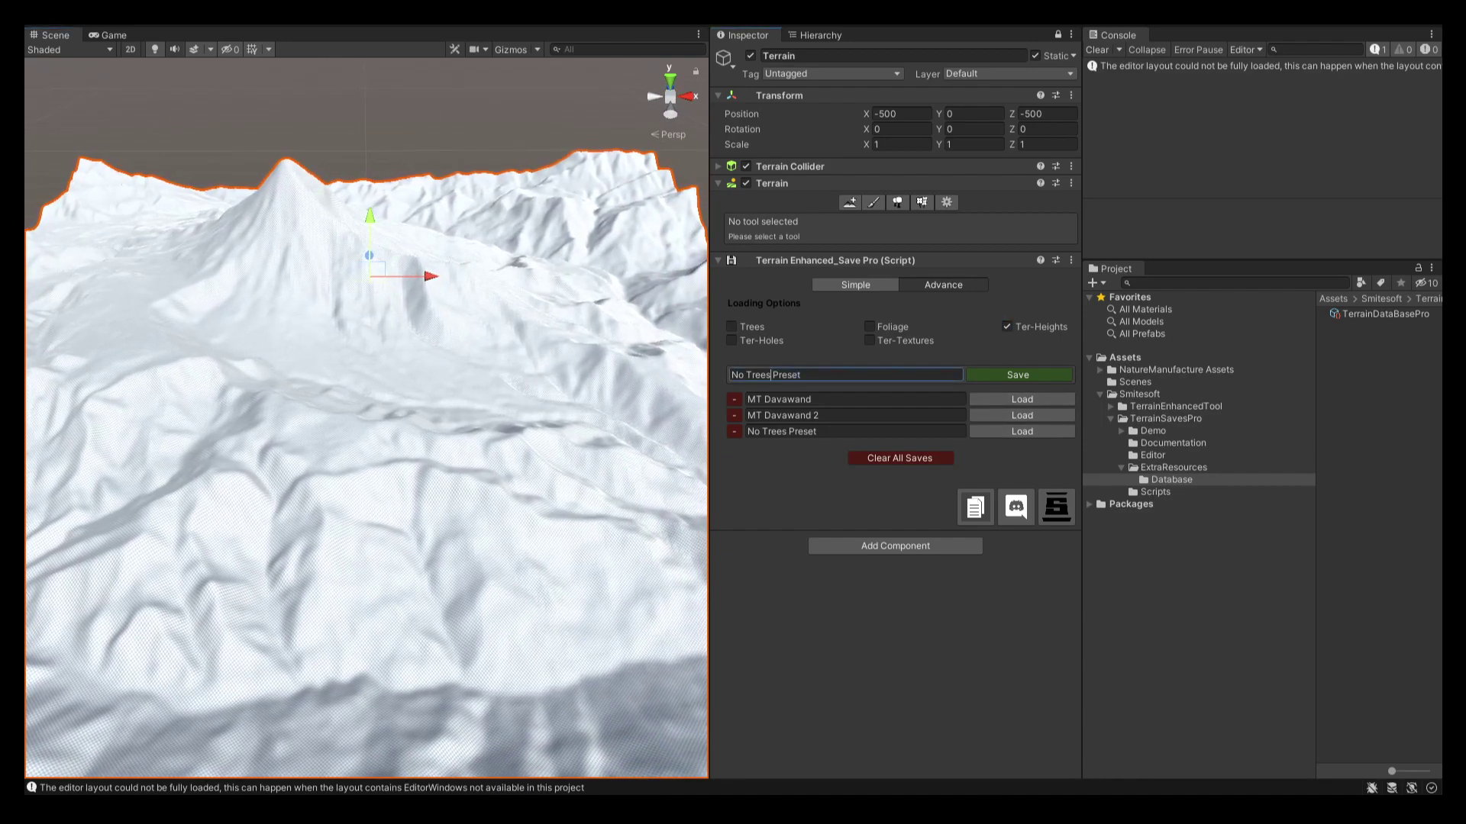
key(shift+Home)
key(BackSpace)
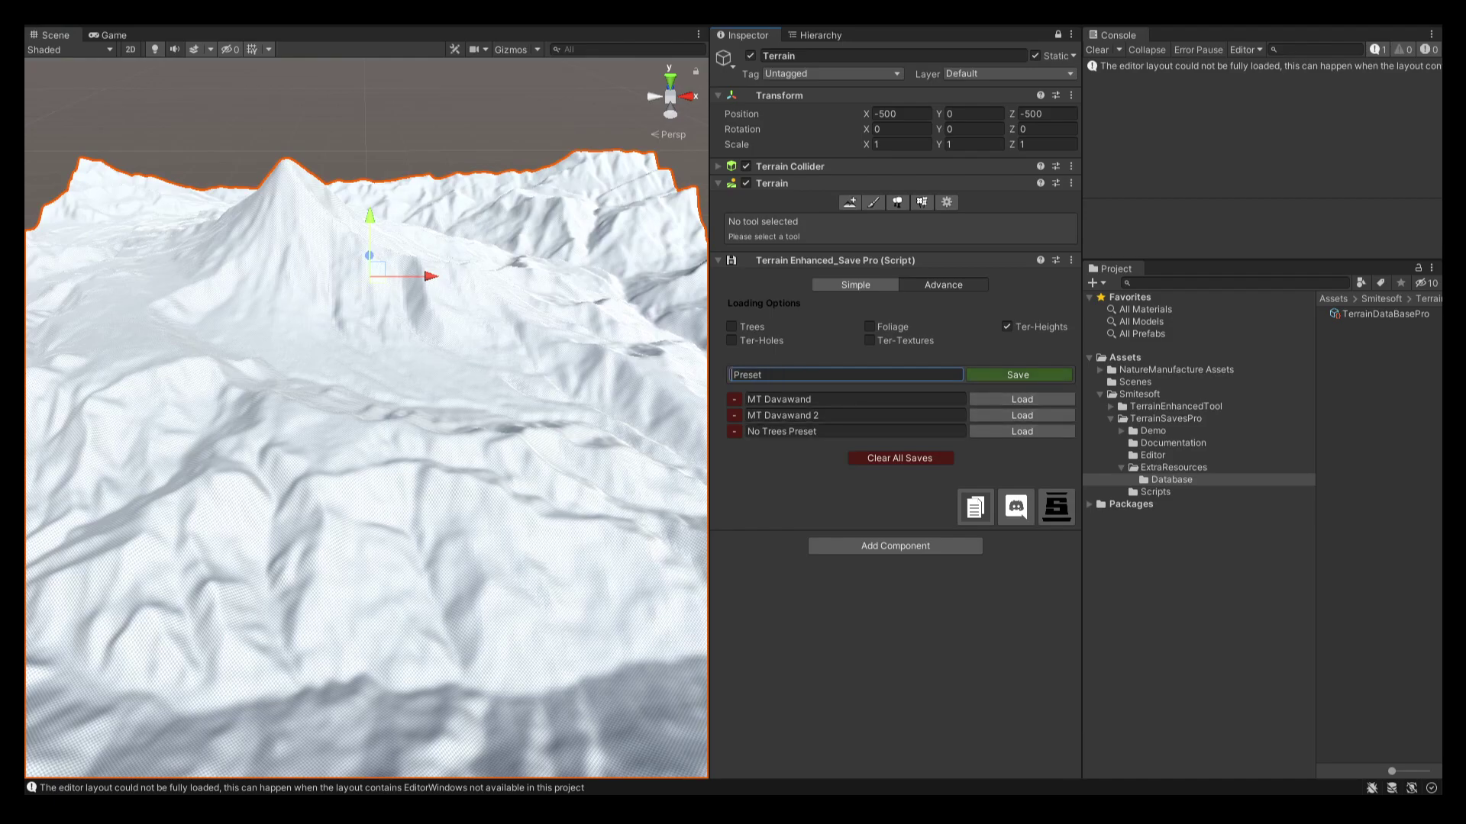
click(1018, 375)
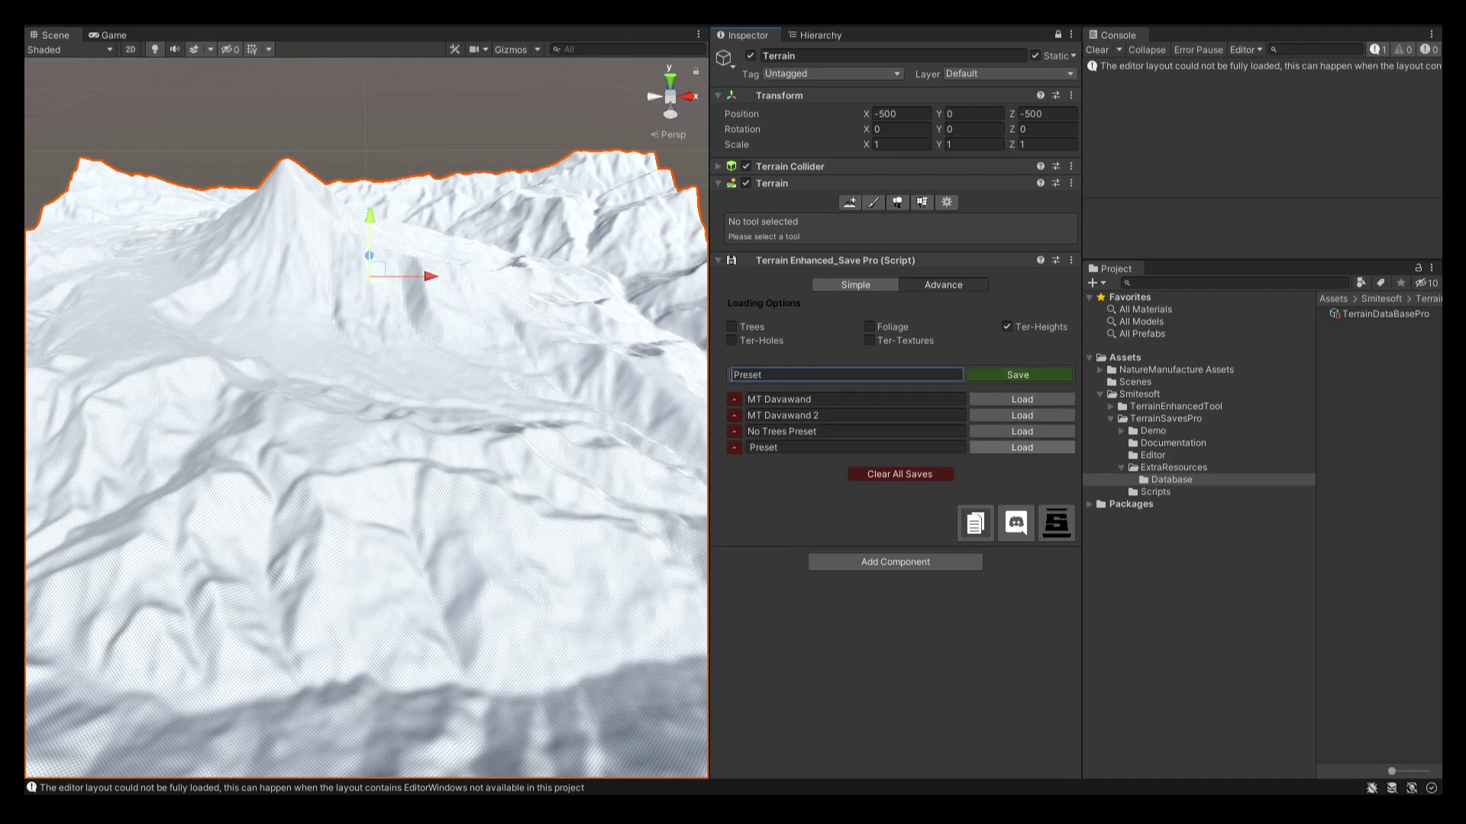
click(1020, 447)
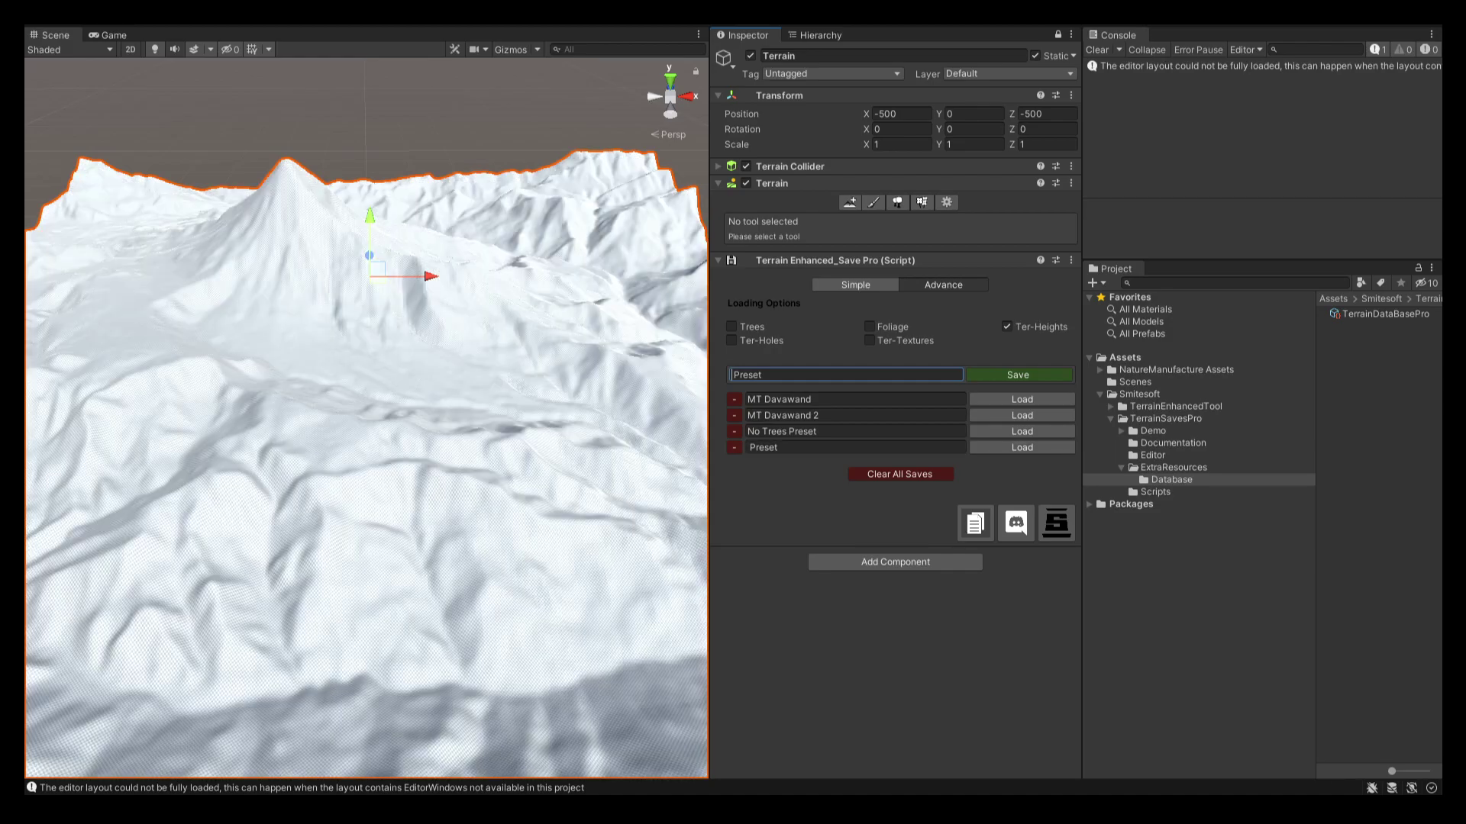
Step: Select the TerrainDataBasePro asset in the Database folder
right_drag(366, 413, 366, 425)
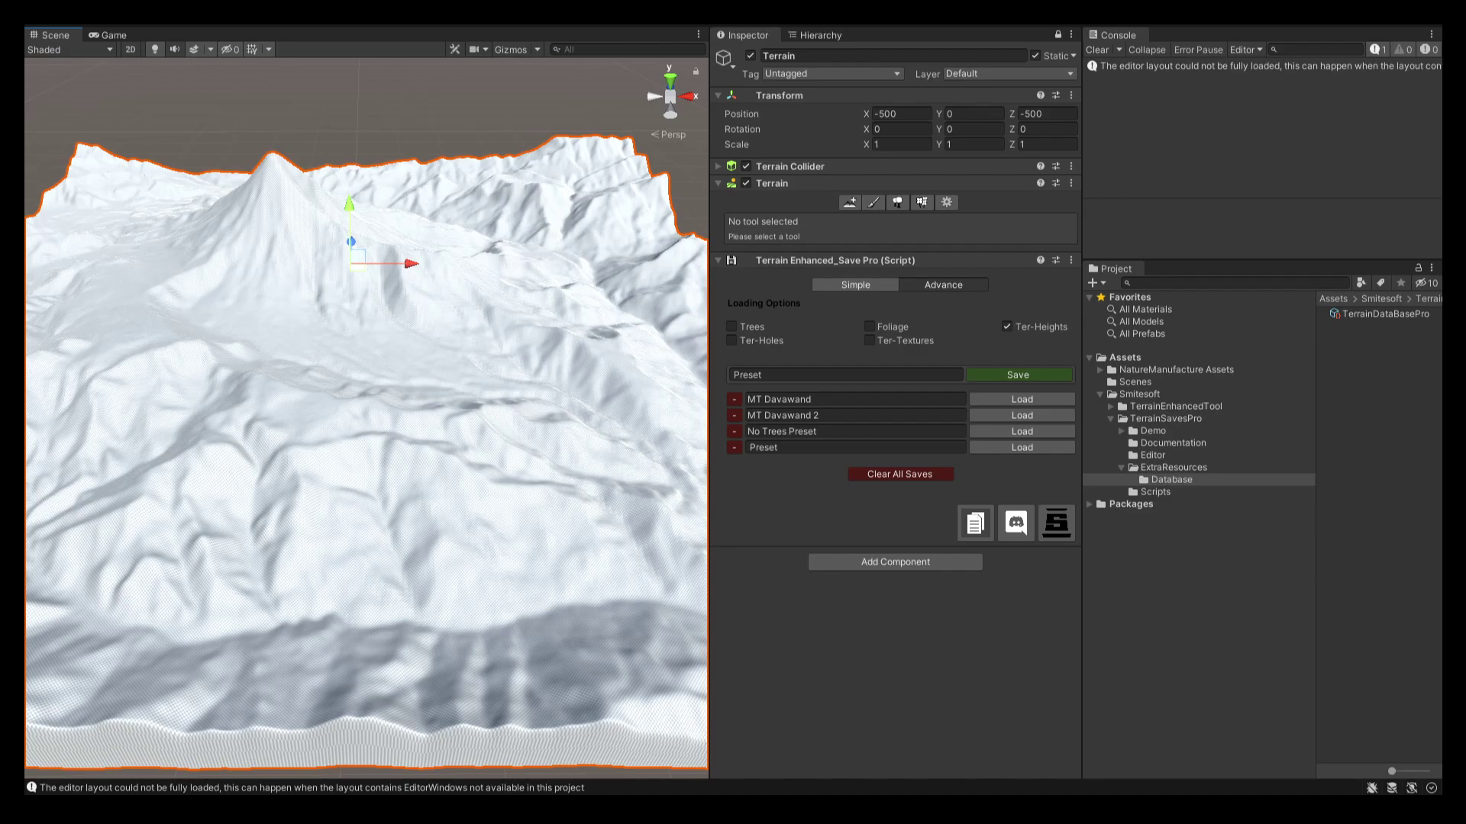
right_click(1377, 314)
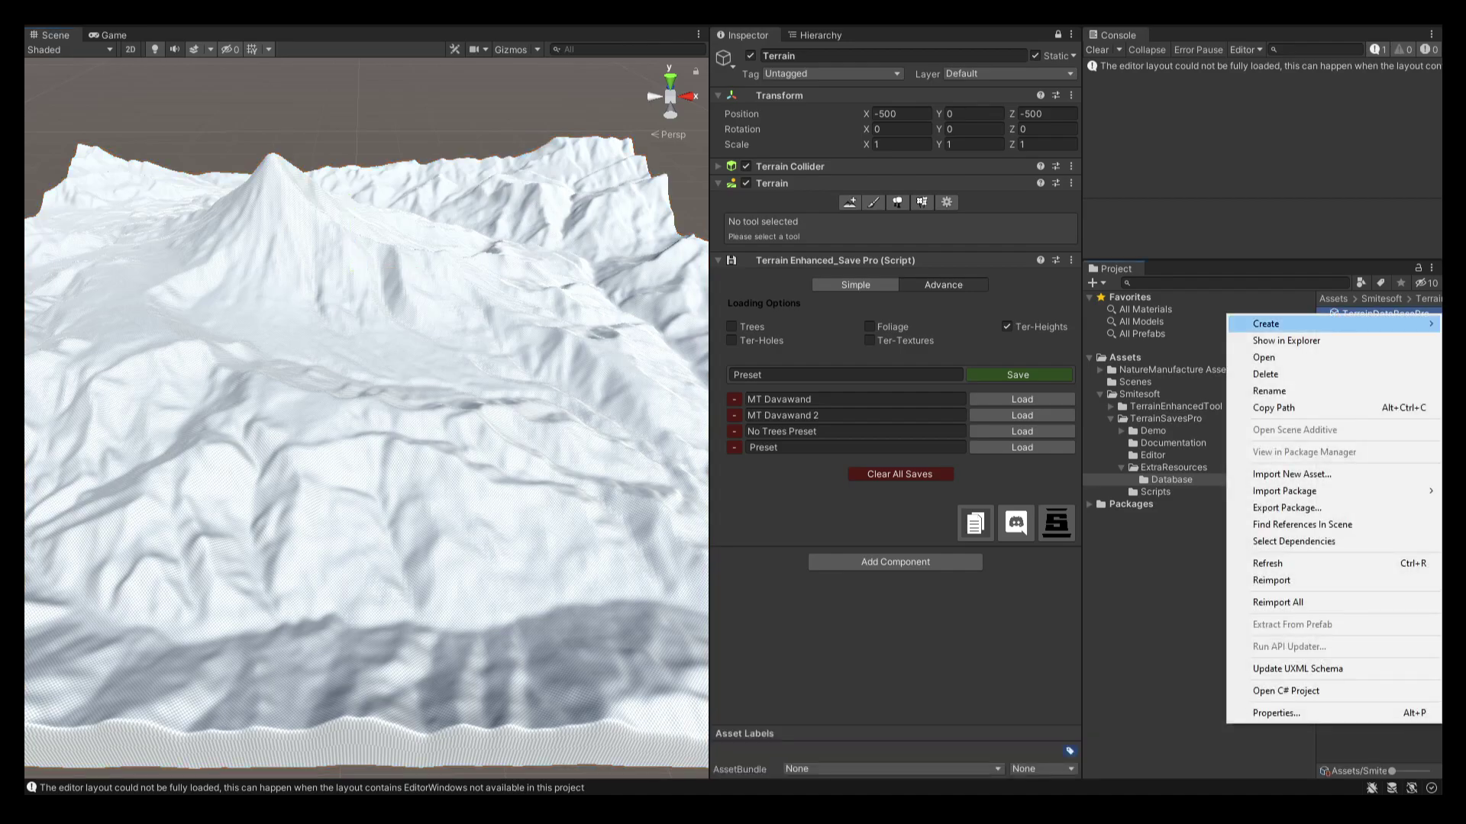
key(Escape)
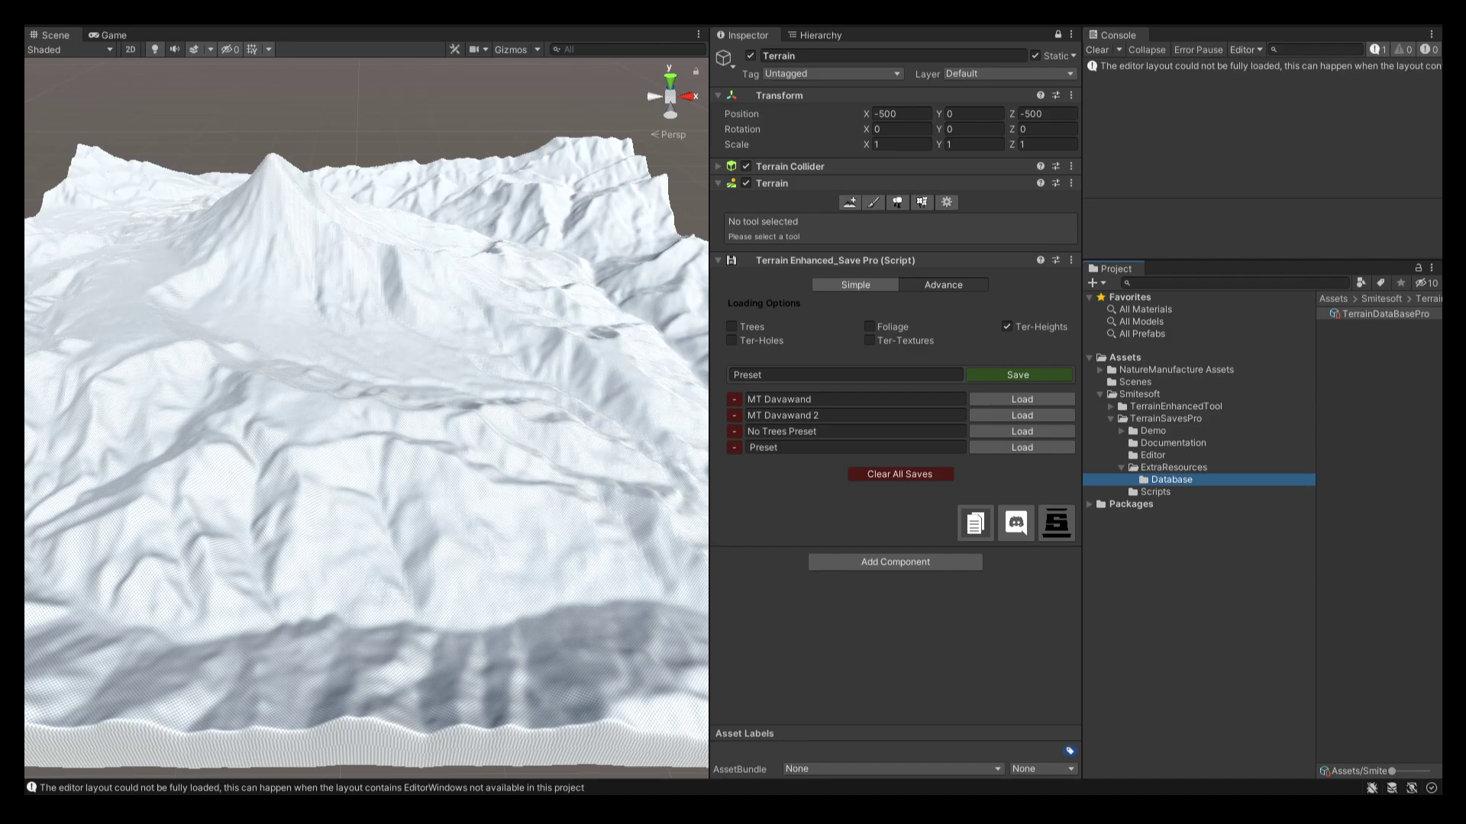
Step: Load a save with only Ter-Heights, then include Trees, Ter-Holes and Ter-Textures and load MT Davawand 2
click(1021, 431)
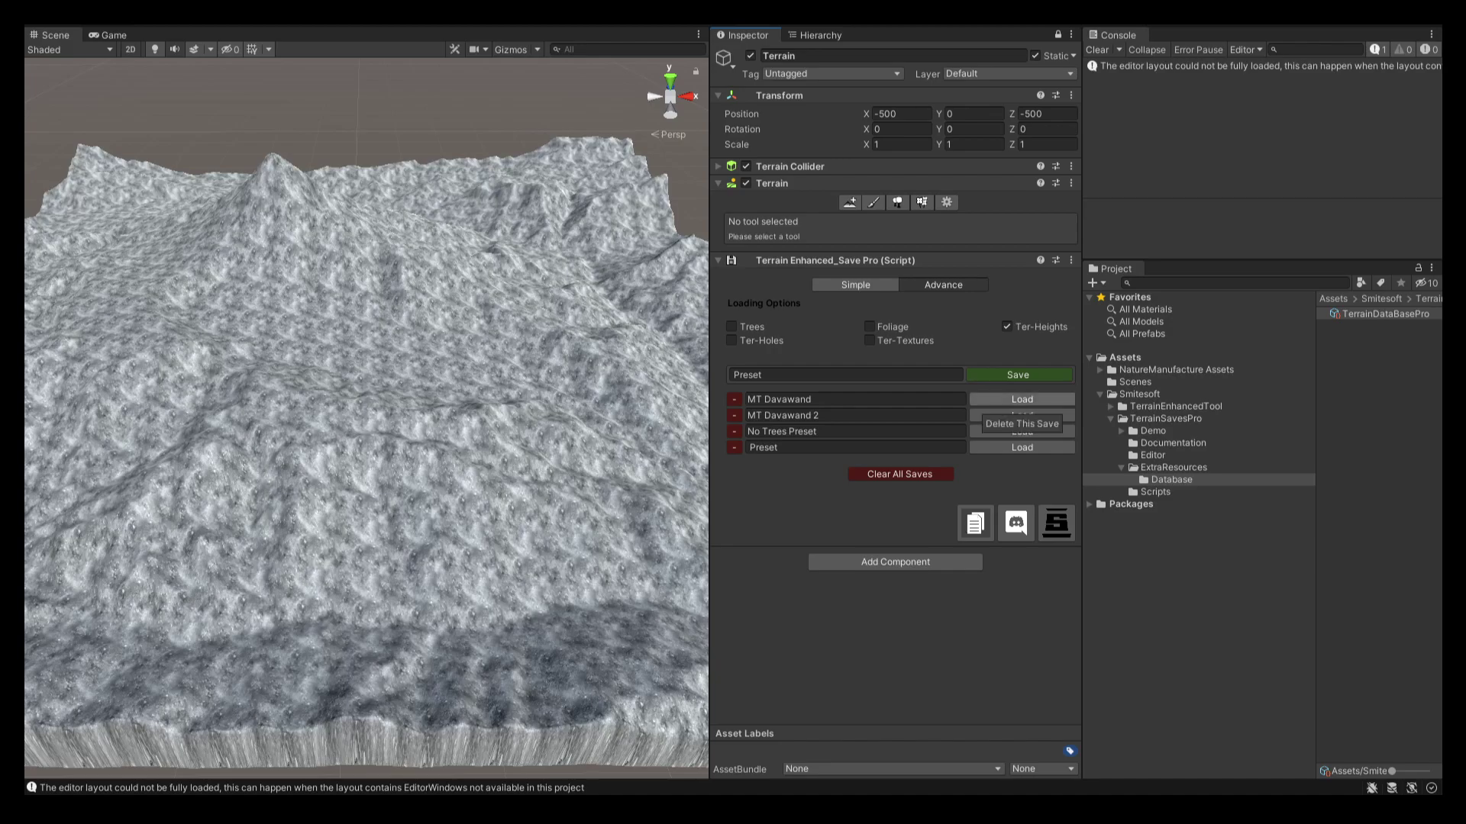
click(731, 327)
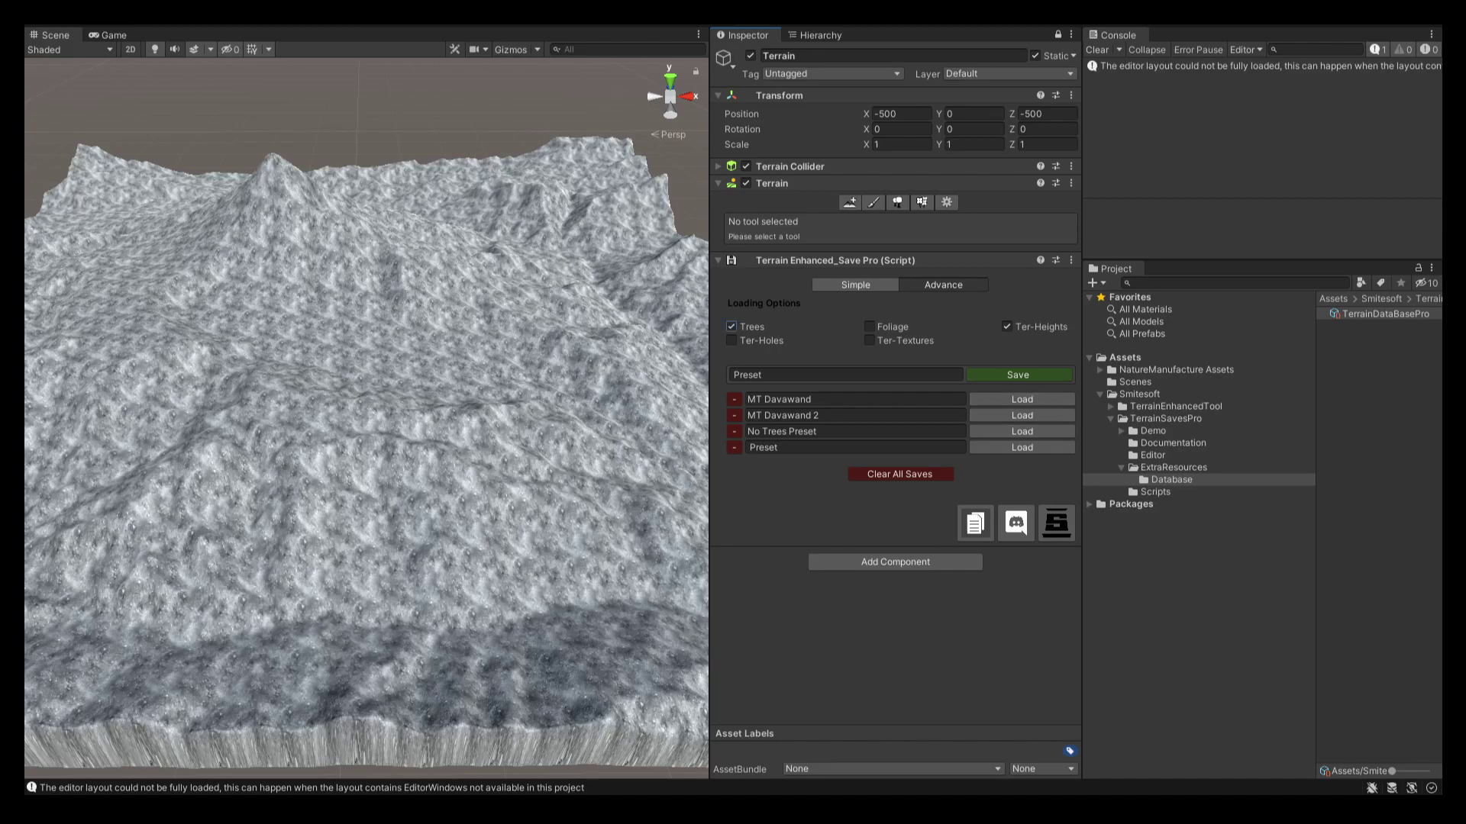
click(731, 340)
click(869, 341)
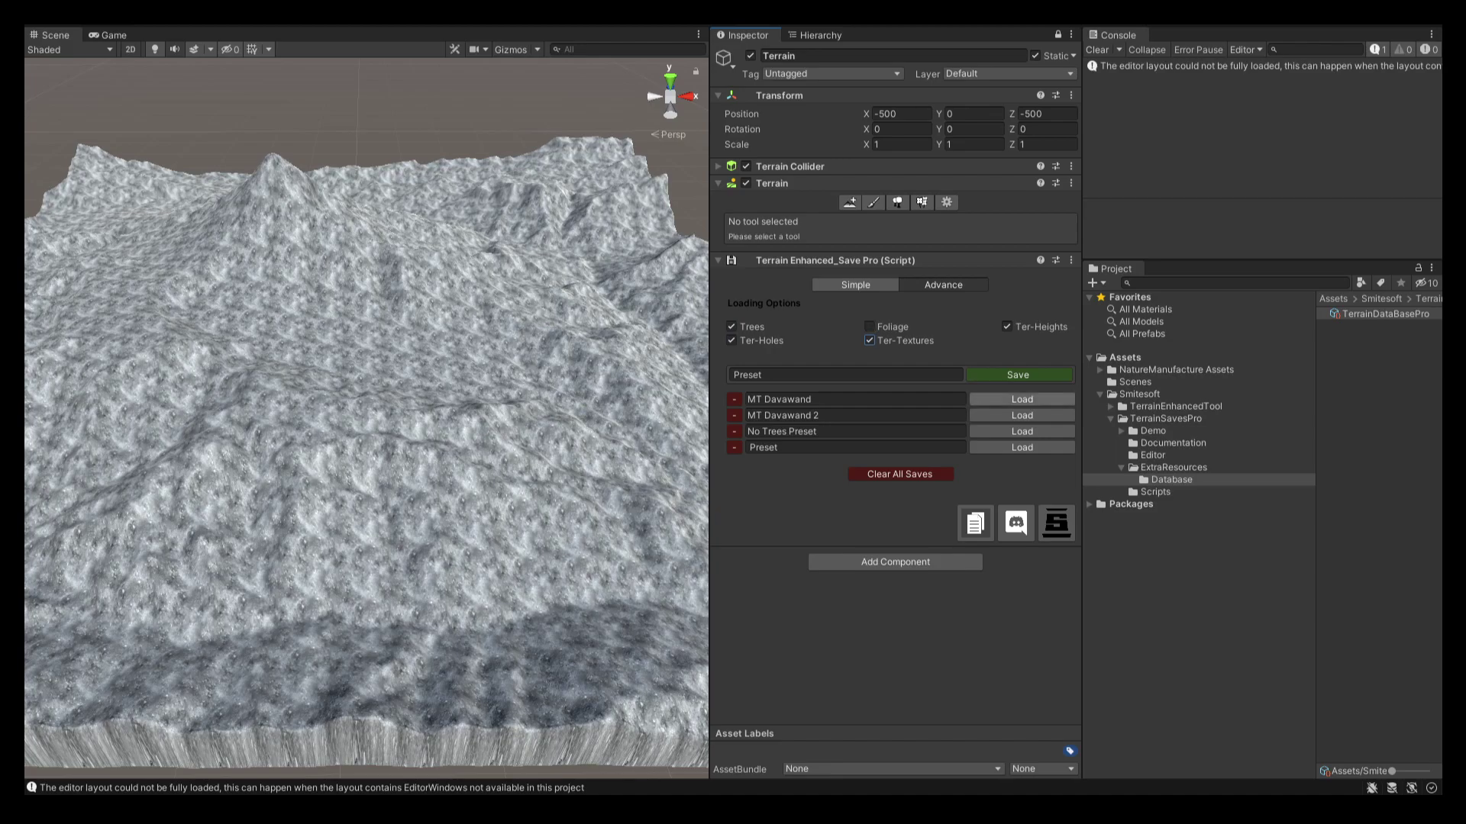
click(1023, 415)
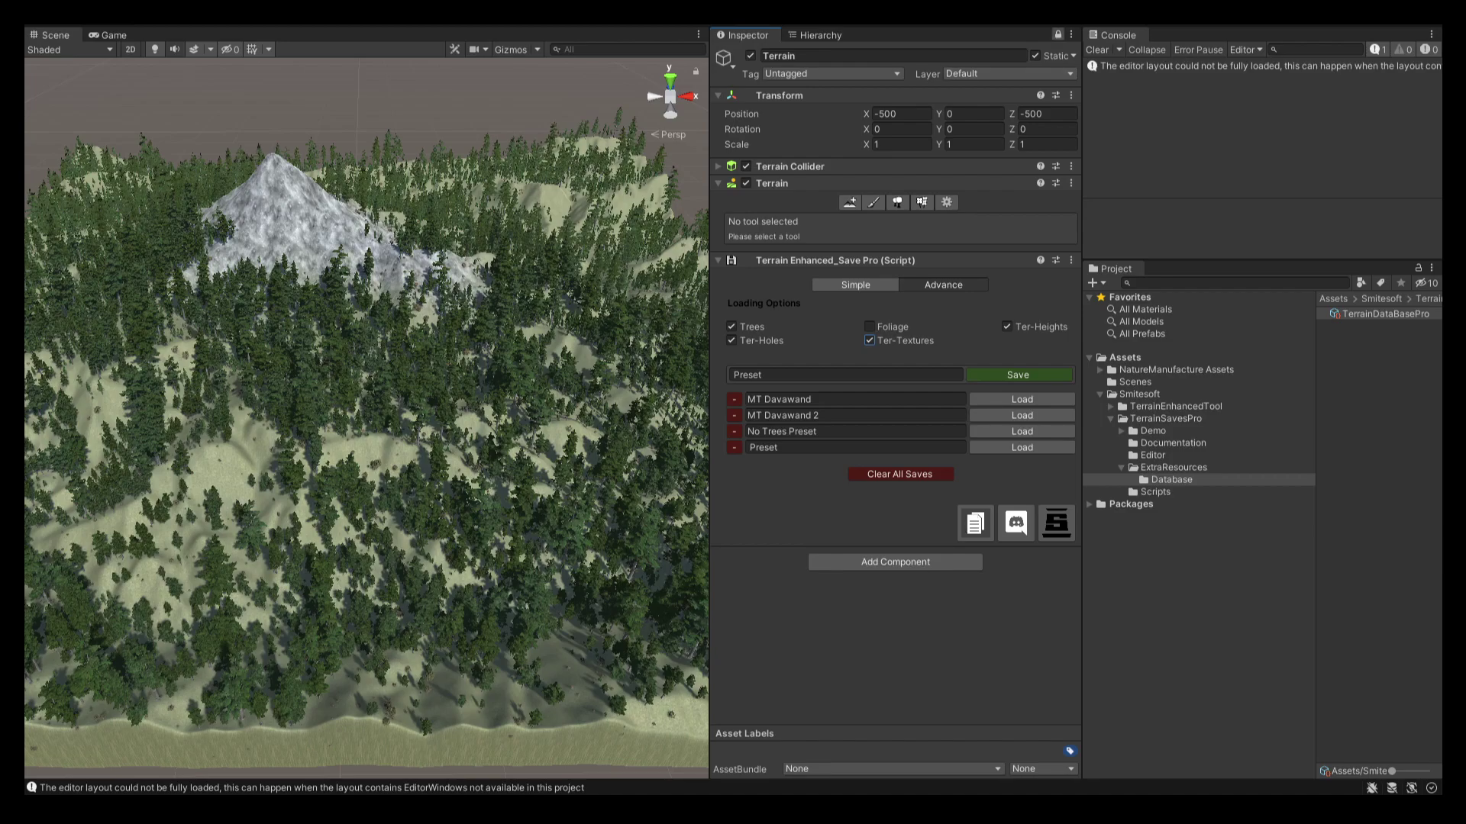
Step: Unlock the Inspector to view the TerrainDataBasePro asset, and examine the Preset entry's stored settings and tree prototype prefabs before collapsing it
click(1057, 35)
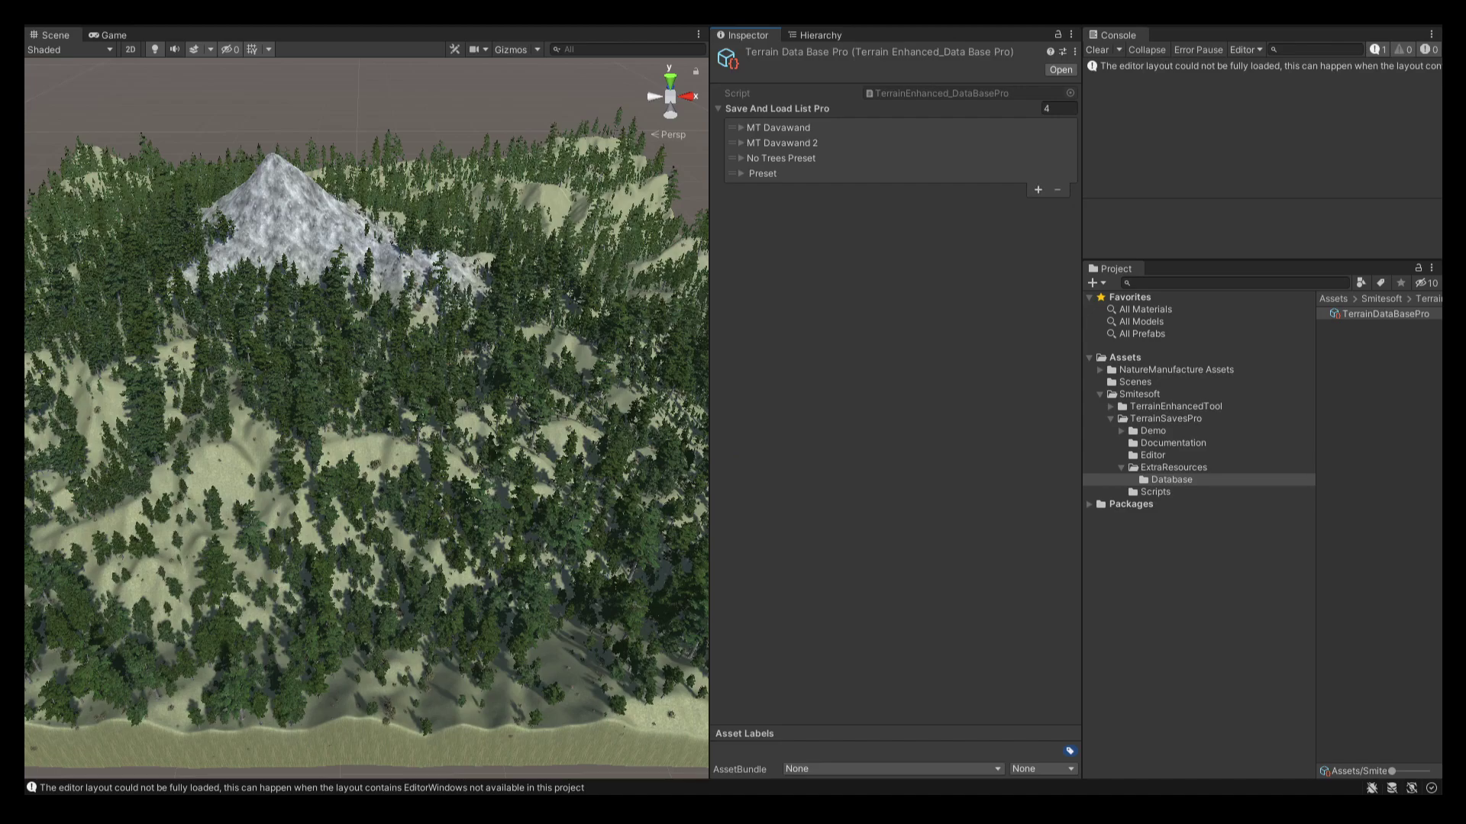
click(740, 173)
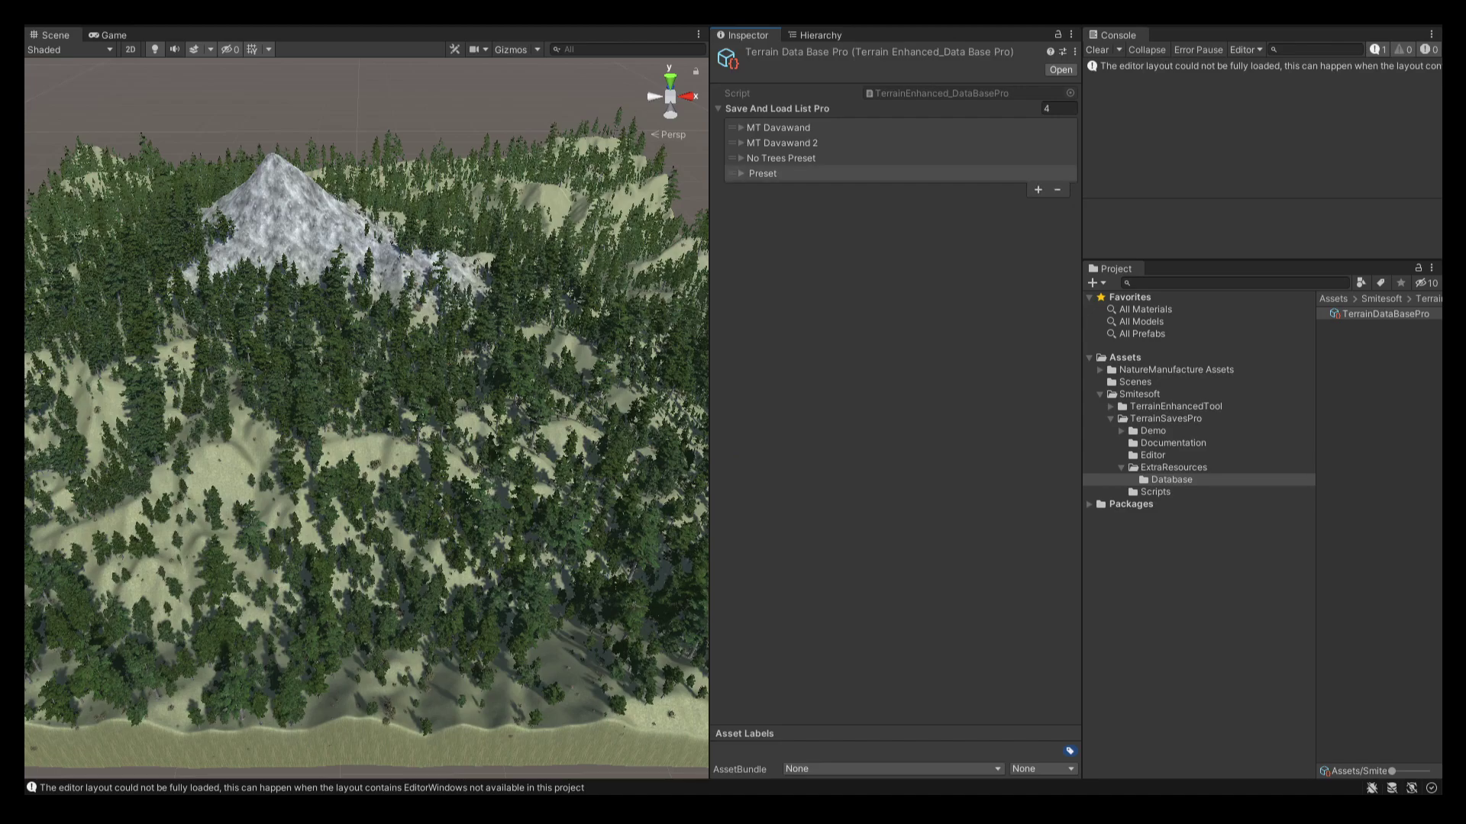
click(741, 173)
click(740, 173)
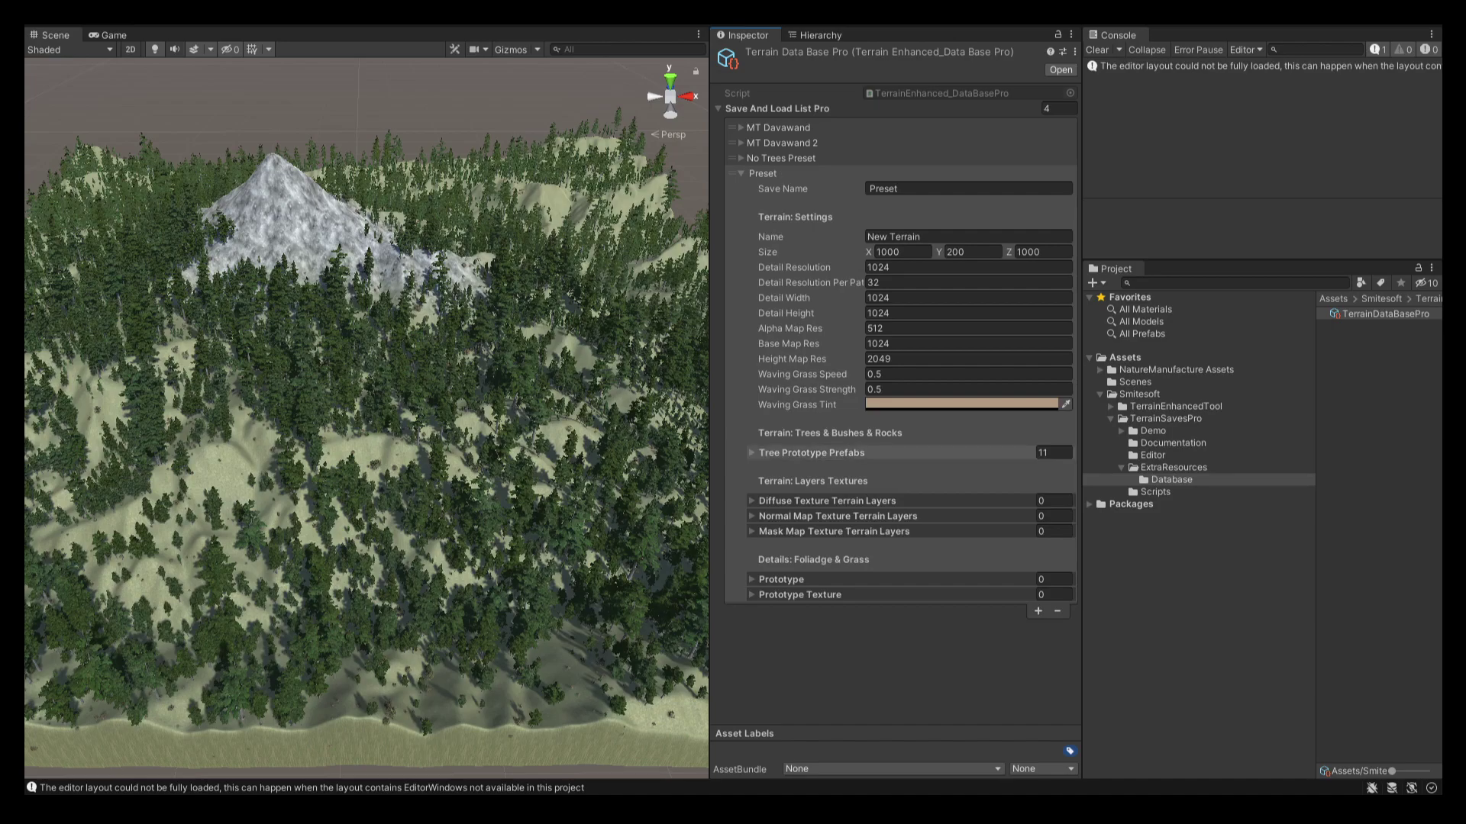
click(811, 453)
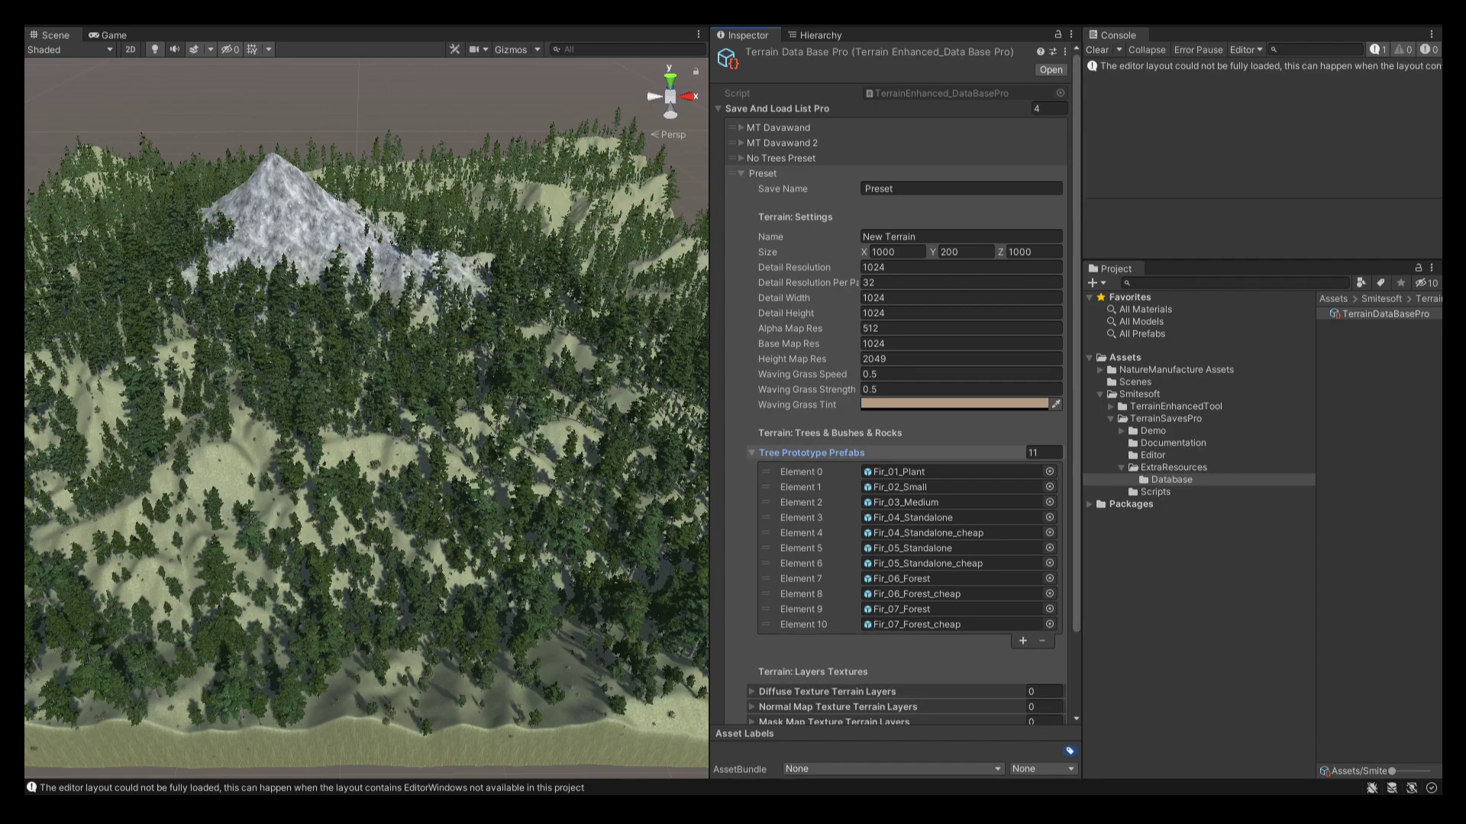
click(810, 453)
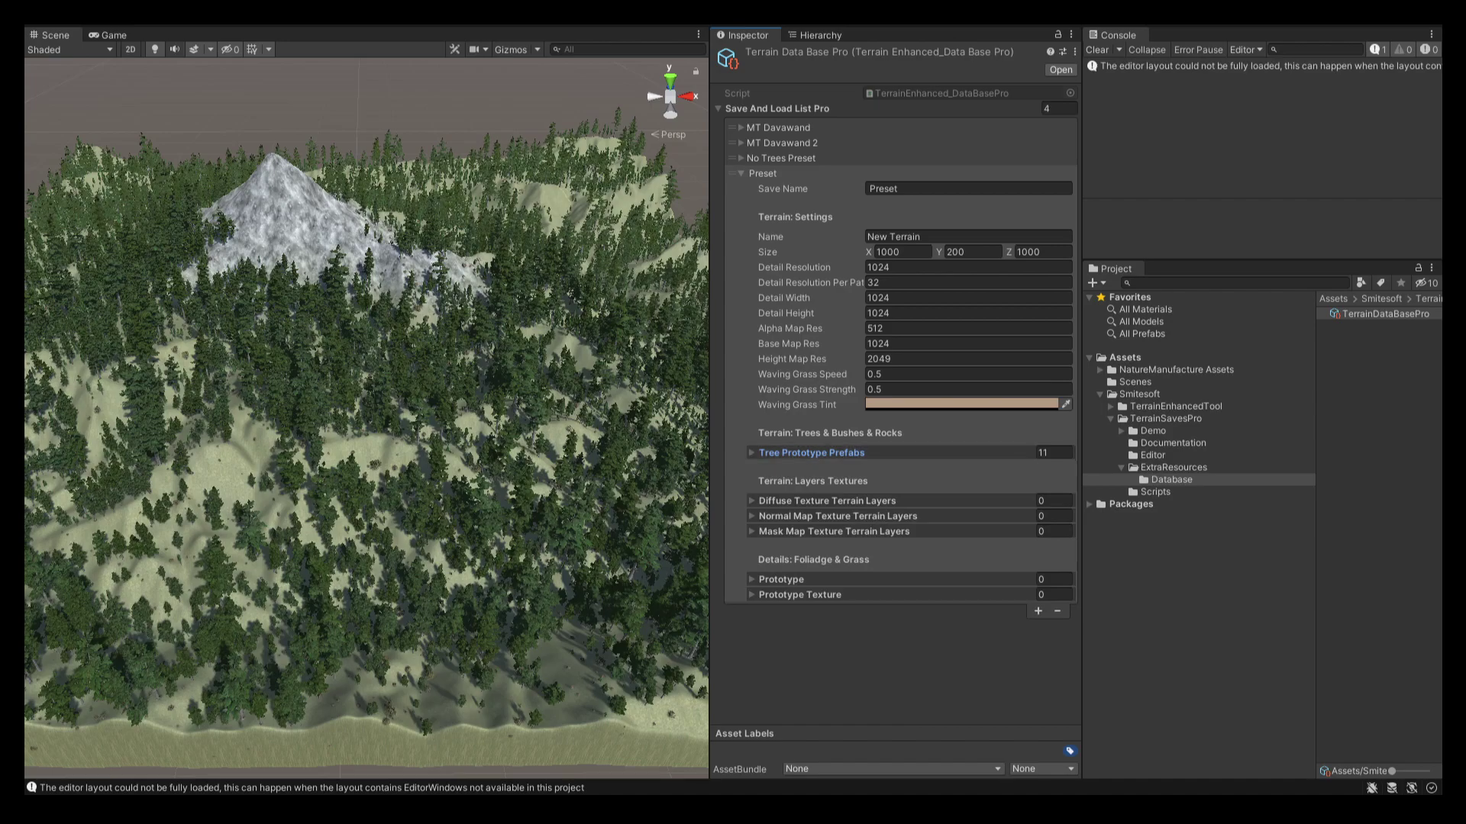
click(762, 173)
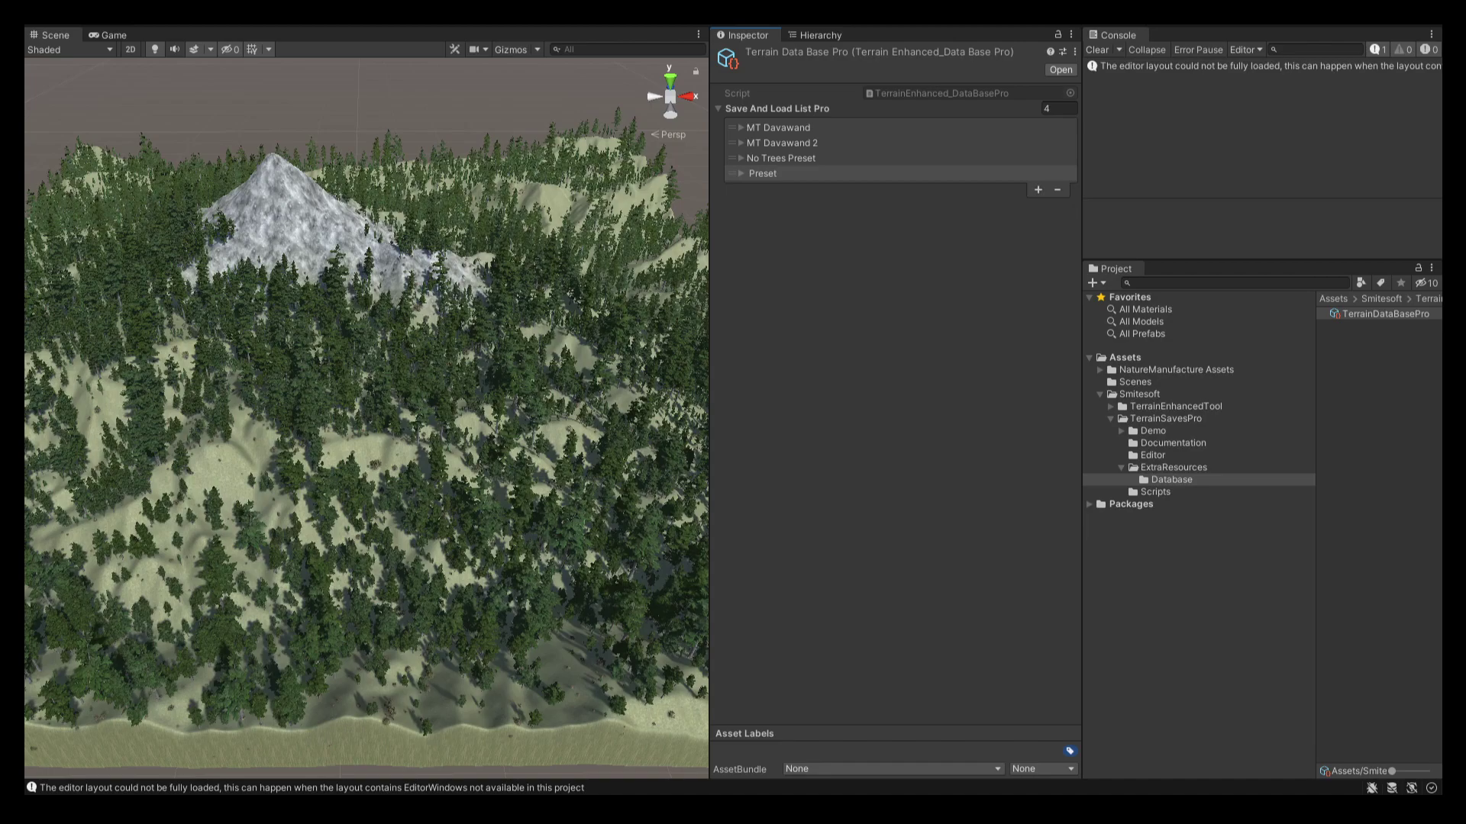